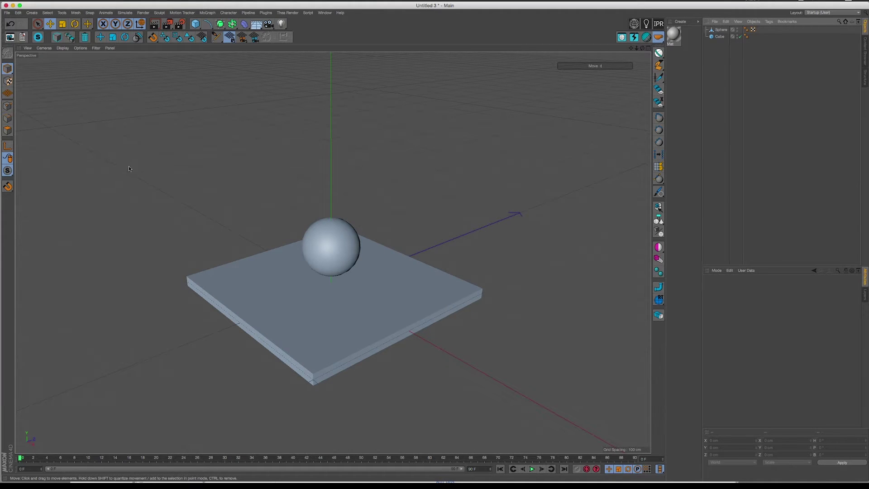
- Set Arnold render settings to 2 diffuse samples and 3 camera anti-aliasing samples
{"action": "left_click", "coordinate": [180, 24]}
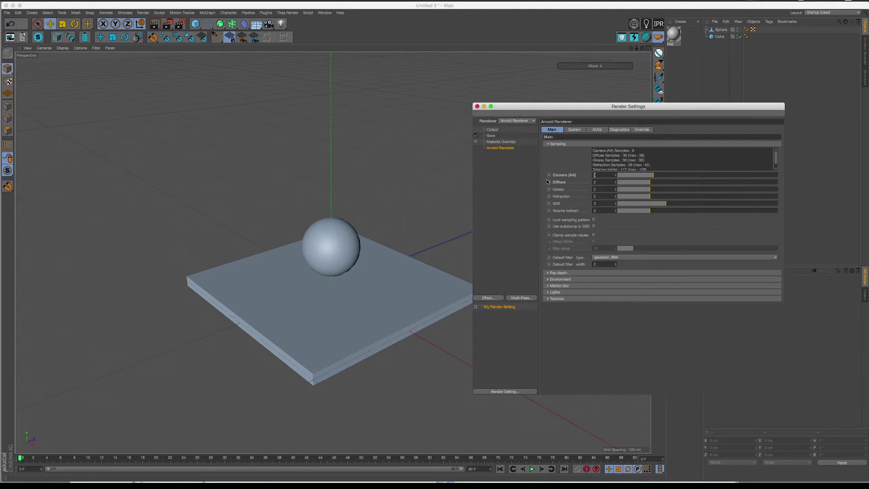
{"action": "left_click_drag", "start_coordinate": [600, 107], "coordinate": [371, 120]}
{"action": "left_click_drag", "start_coordinate": [393, 196], "coordinate": [470, 196]}
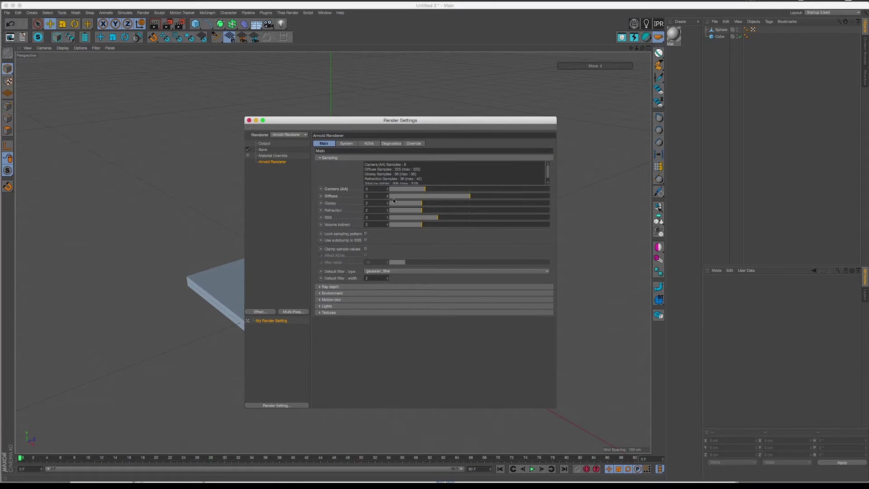
{"action": "type", "text": "2"}
{"action": "key", "text": "Return"}
{"action": "left_click_drag", "start_coordinate": [420, 189], "coordinate": [437, 192]}
{"action": "left_click", "coordinate": [434, 191]}
{"action": "left_click", "coordinate": [248, 120]}
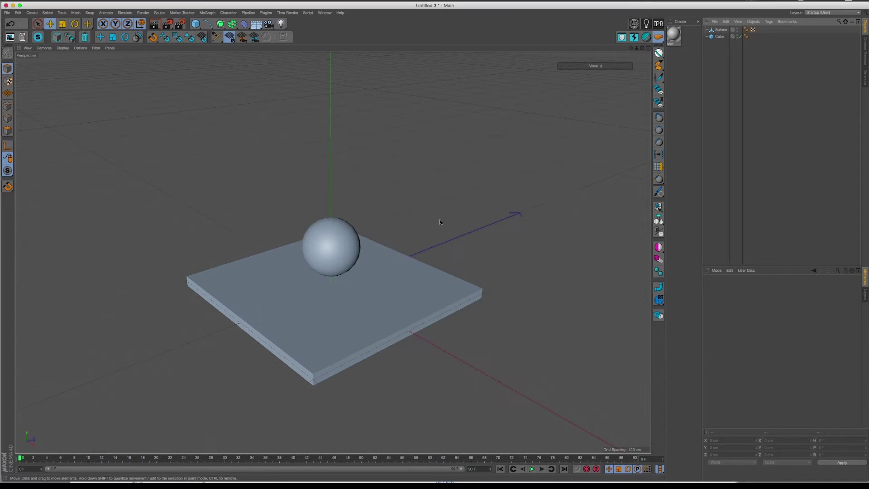
- Add an Arnold quad_light and move it up and left of the sphere and slab
{"action": "scroll", "coordinate": [394, 199], "scroll_direction": "down", "scroll_amount": 3}
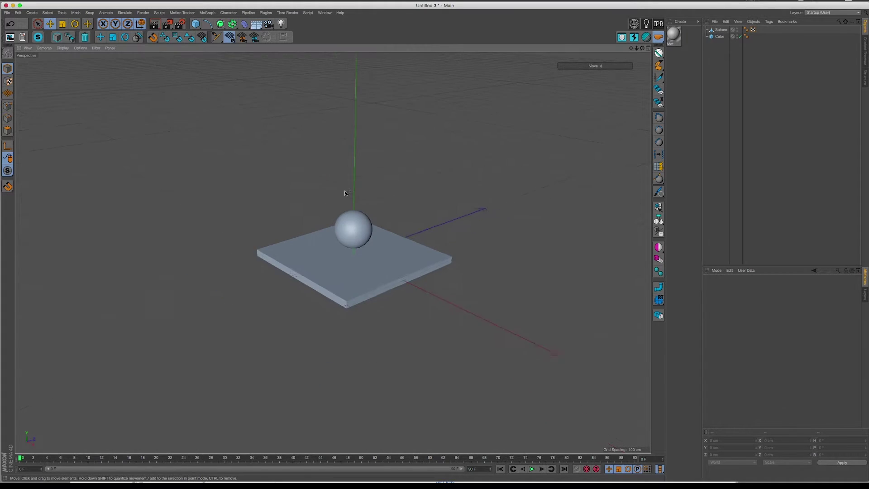
{"action": "left_click", "coordinate": [719, 30]}
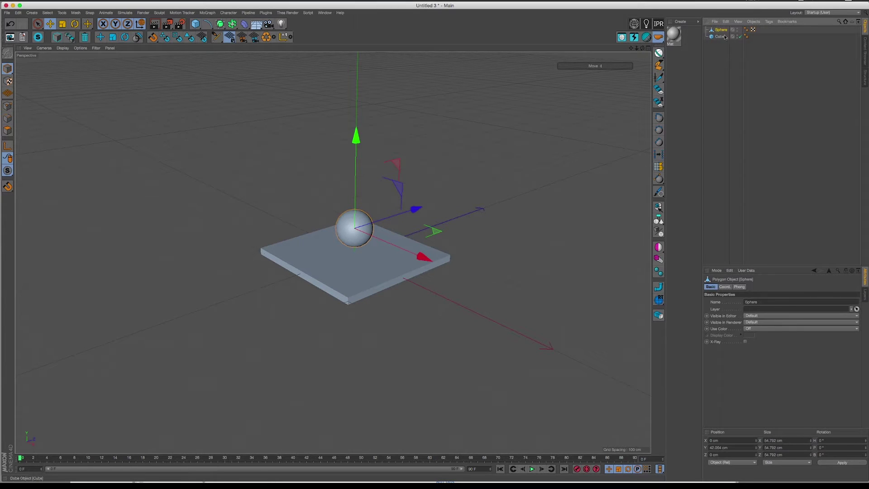
{"action": "left_click", "coordinate": [721, 36]}
{"action": "scroll", "coordinate": [337, 243], "scroll_direction": "up", "scroll_amount": 4}
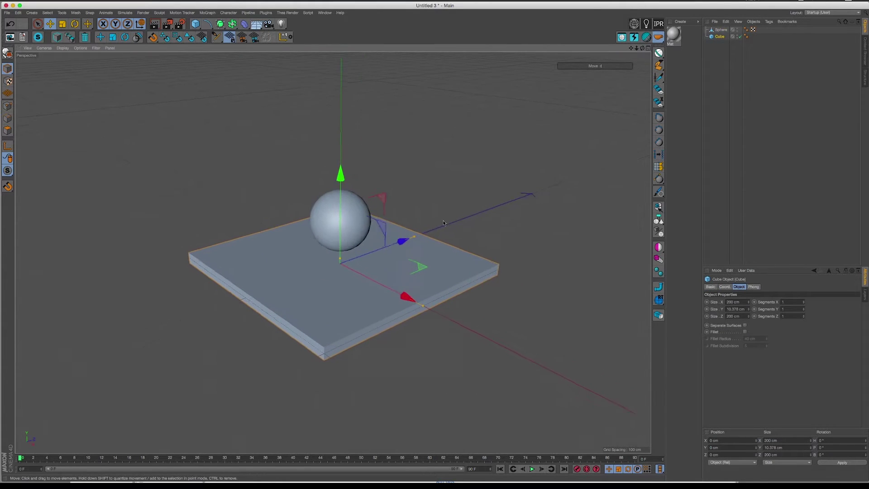
{"action": "mouse_move", "coordinate": [663, 24]}
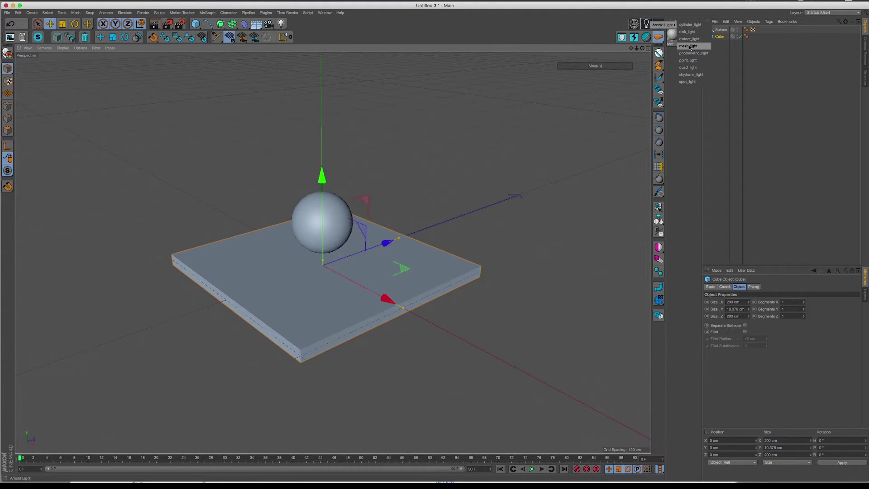
{"action": "left_click", "coordinate": [688, 68]}
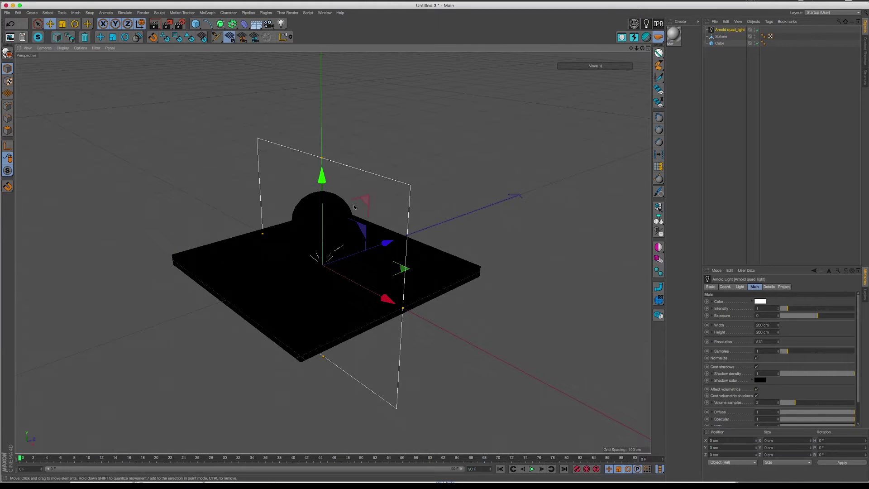
{"action": "left_click_drag", "start_coordinate": [362, 208], "coordinate": [183, 117]}
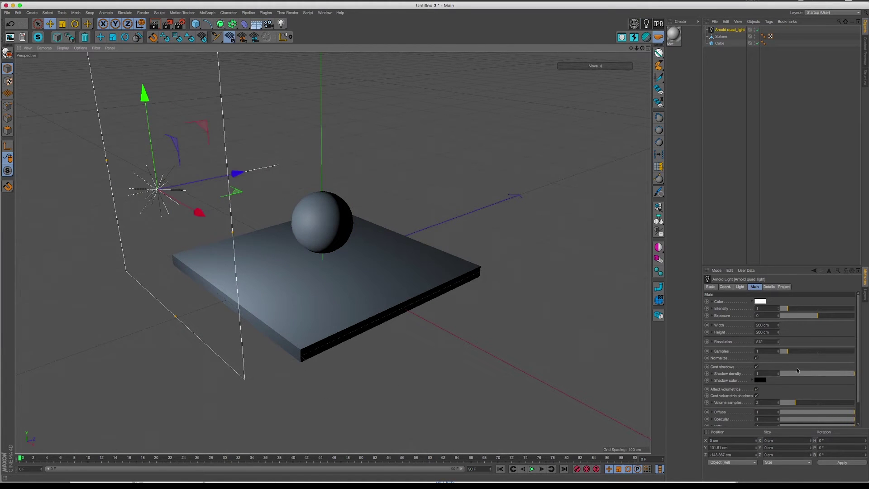
{"action": "left_click", "coordinate": [770, 351]}
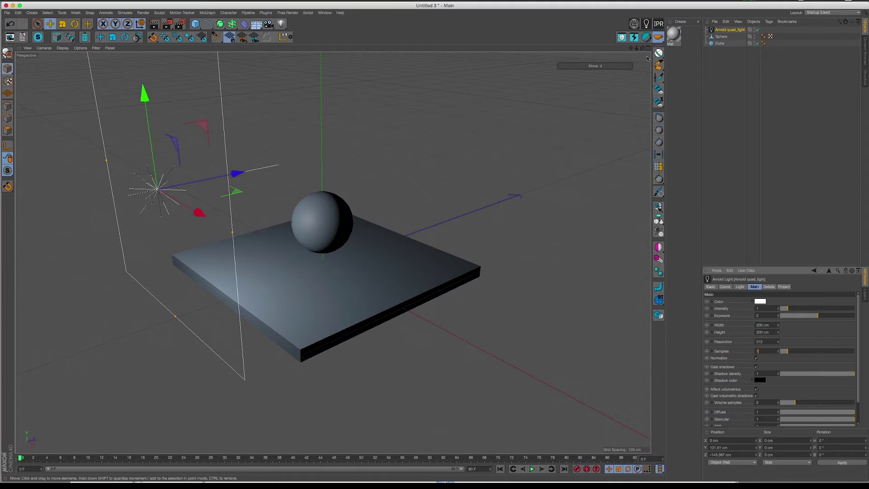
- Start the Arnold IPR live render and dock it beneath the viewport
{"action": "left_click", "coordinate": [658, 23]}
{"action": "left_click_drag", "start_coordinate": [154, 251], "coordinate": [419, 129]}
{"action": "left_click_drag", "start_coordinate": [282, 131], "coordinate": [300, 448]}
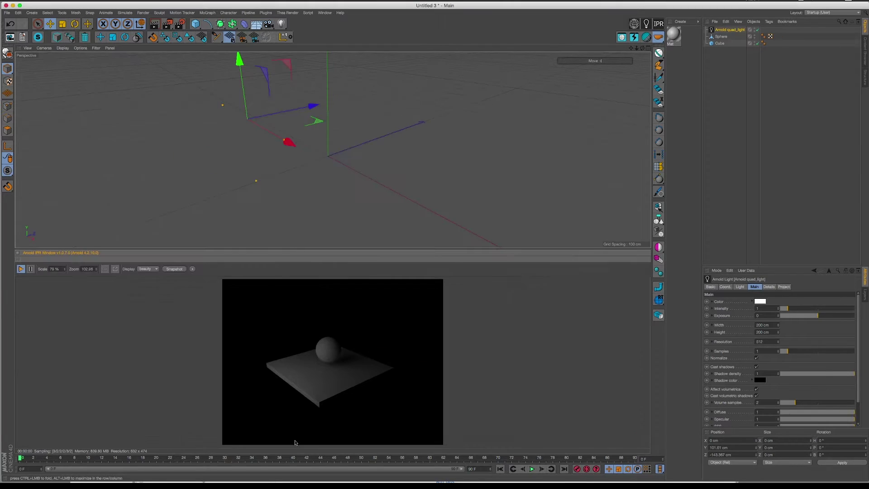
- Brighten the quad light to exposure 3.98 and raise its samples to 10
{"action": "left_click", "coordinate": [766, 351]}
{"action": "type", "text": "0"}
{"action": "key", "text": "Return"}
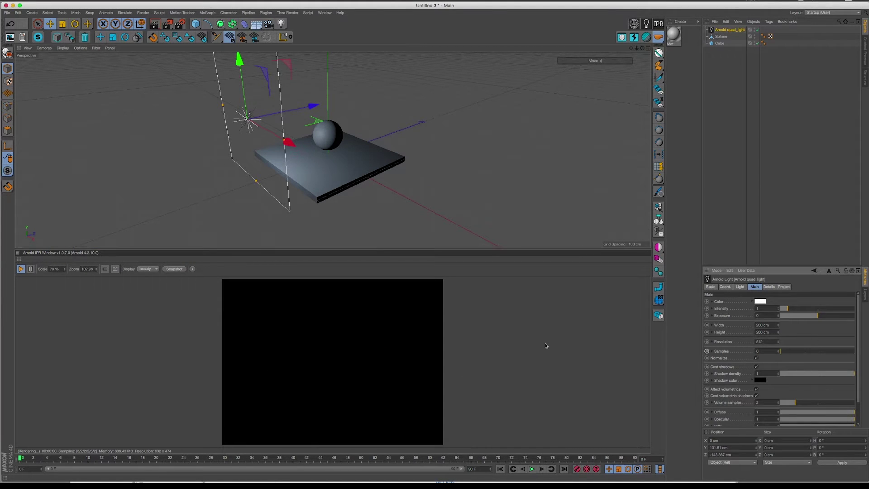
{"action": "left_click", "coordinate": [768, 351]}
{"action": "type", "text": "1"}
{"action": "key", "text": "Return"}
{"action": "left_click_drag", "start_coordinate": [317, 145], "coordinate": [355, 140], "text": "alt"}
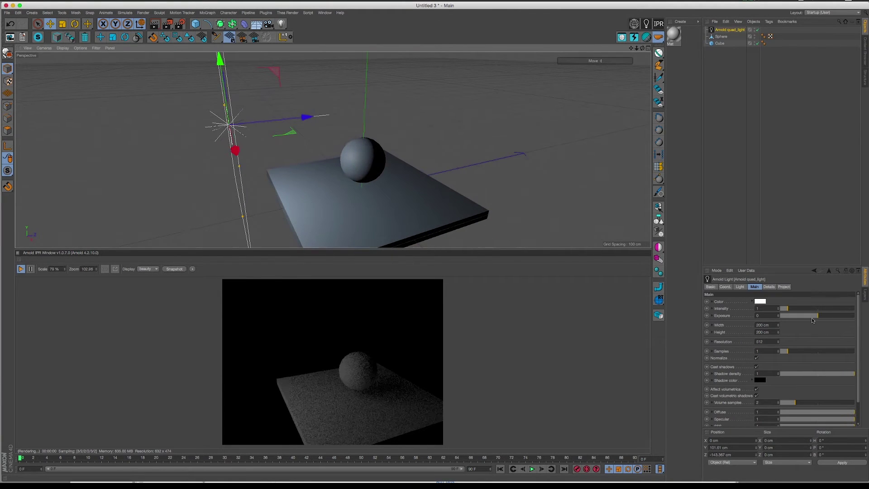
{"action": "left_click_drag", "start_coordinate": [818, 318], "coordinate": [848, 319]}
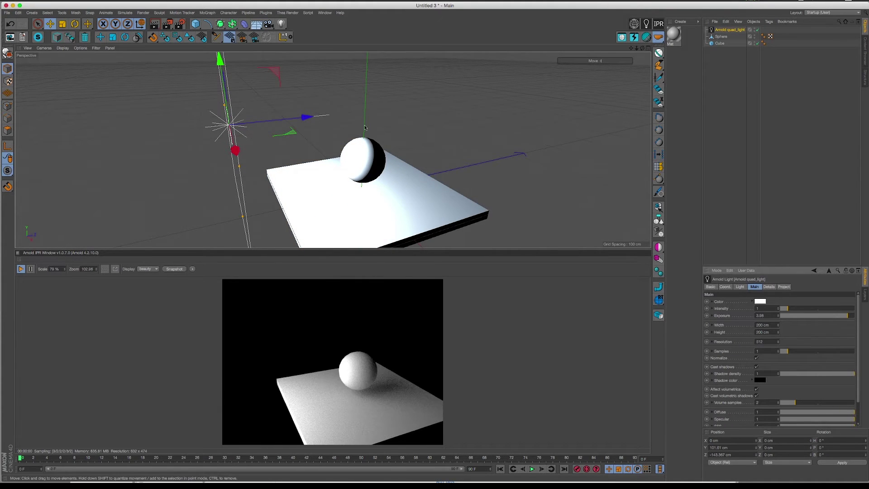
{"action": "mouse_move", "coordinate": [362, 136]}
{"action": "left_mouse_down", "text": "alt"}
{"action": "mouse_move", "coordinate": [372, 129]}
{"action": "mouse_move", "coordinate": [364, 144]}
{"action": "left_mouse_up", "text": "alt"}
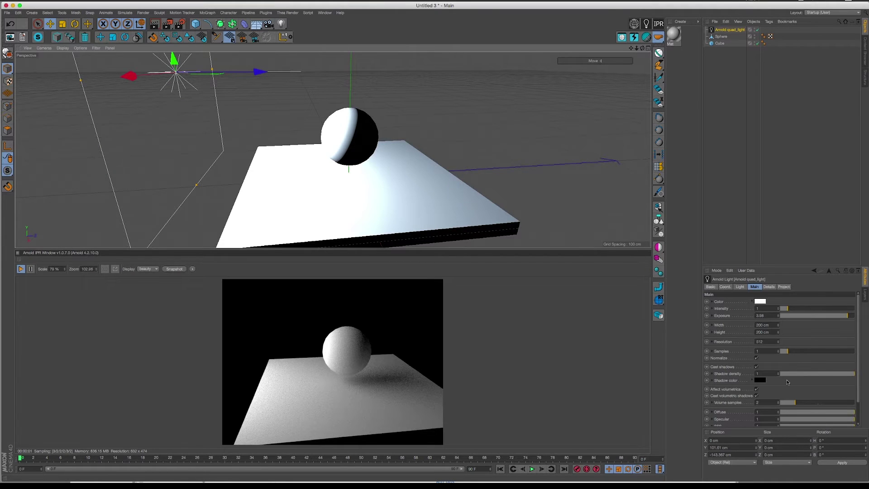
{"action": "left_click_drag", "start_coordinate": [788, 352], "coordinate": [809, 354]}
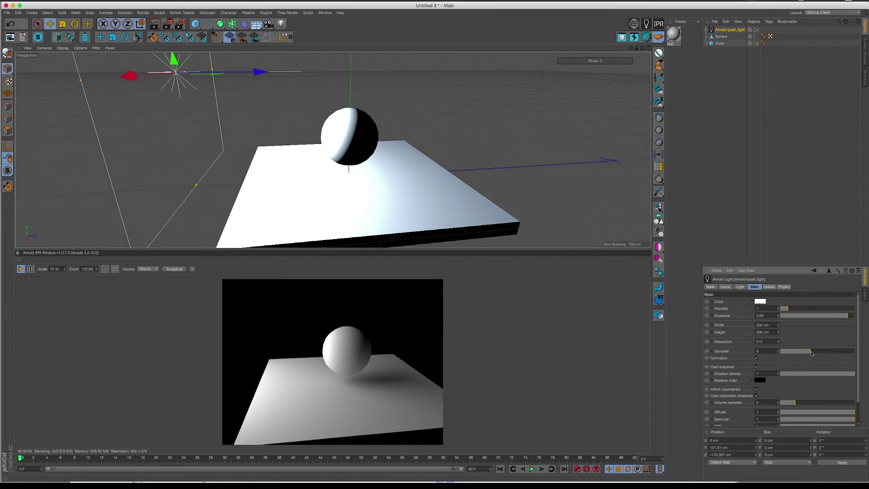
{"action": "left_click_drag", "start_coordinate": [810, 352], "coordinate": [856, 352]}
- Set the quad light's samples to 2 and orbit around the sphere and slab
{"action": "double_click", "coordinate": [770, 351]}
{"action": "type", "text": "2"}
{"action": "key", "text": "Return"}
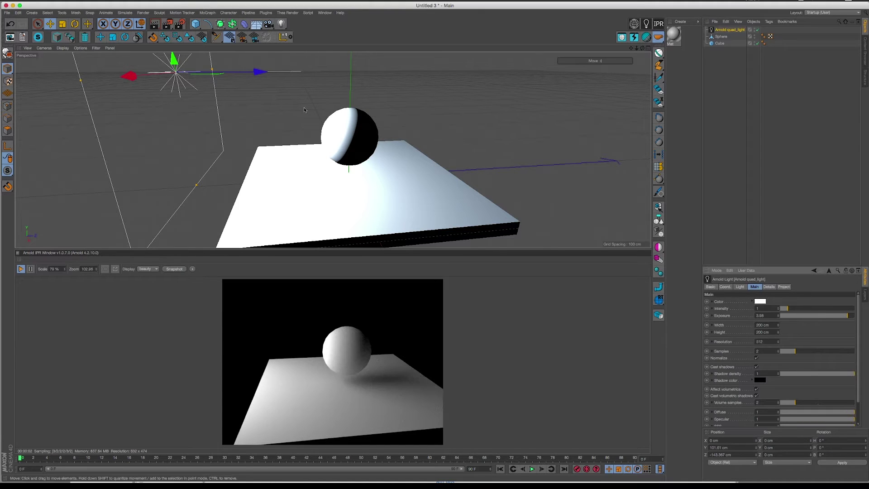
{"action": "left_click", "coordinate": [259, 137]}
{"action": "right_click", "coordinate": [335, 235]}
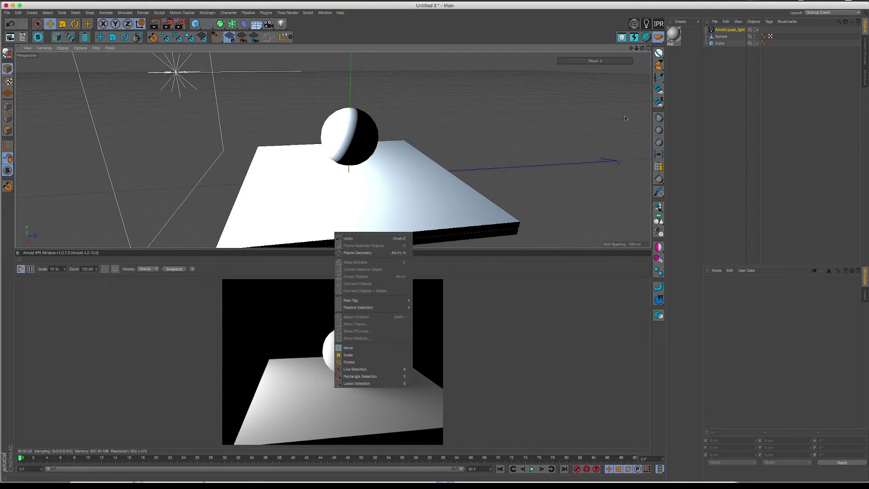
{"action": "left_click", "coordinate": [625, 118]}
{"action": "scroll", "coordinate": [455, 170], "scroll_direction": "down", "scroll_amount": 4}
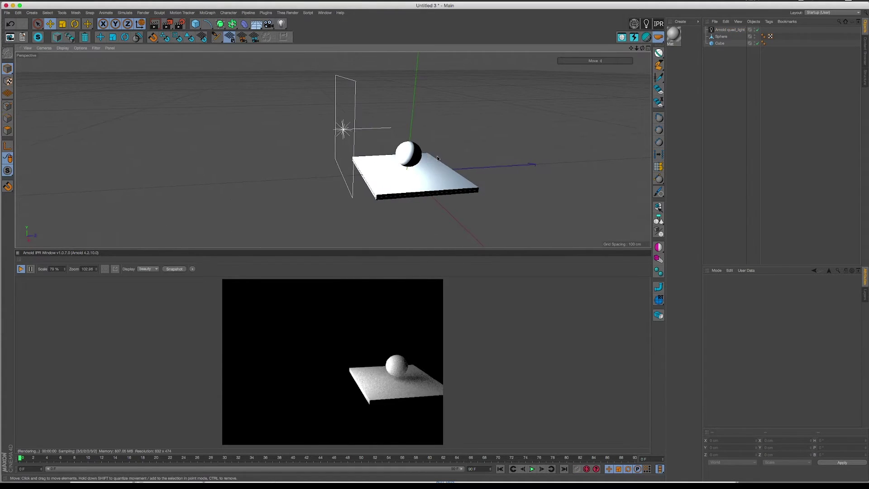
{"action": "left_click_drag", "start_coordinate": [436, 156], "coordinate": [342, 114], "text": "alt"}
{"action": "scroll", "coordinate": [335, 144], "scroll_direction": "up", "scroll_amount": 3}
{"action": "scroll", "coordinate": [335, 144], "scroll_direction": "down", "scroll_amount": 2}
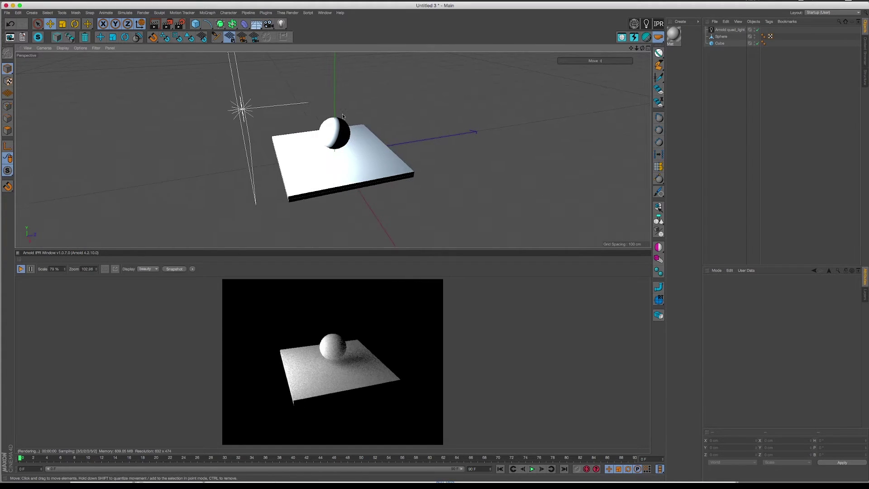
- Create an Arnold alSurface material and assign it to the Sphere
{"action": "left_click", "coordinate": [680, 22]}
{"action": "mouse_move", "coordinate": [683, 52]}
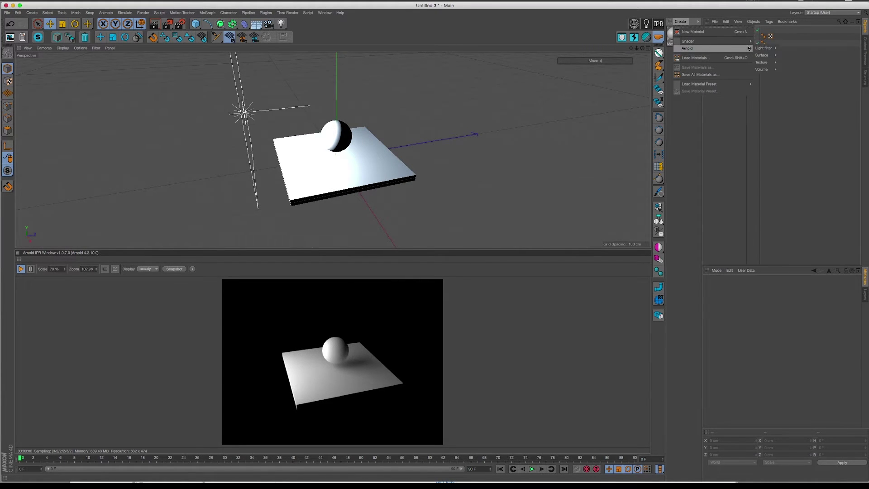
{"action": "mouse_move", "coordinate": [764, 55]}
{"action": "left_click", "coordinate": [792, 60]}
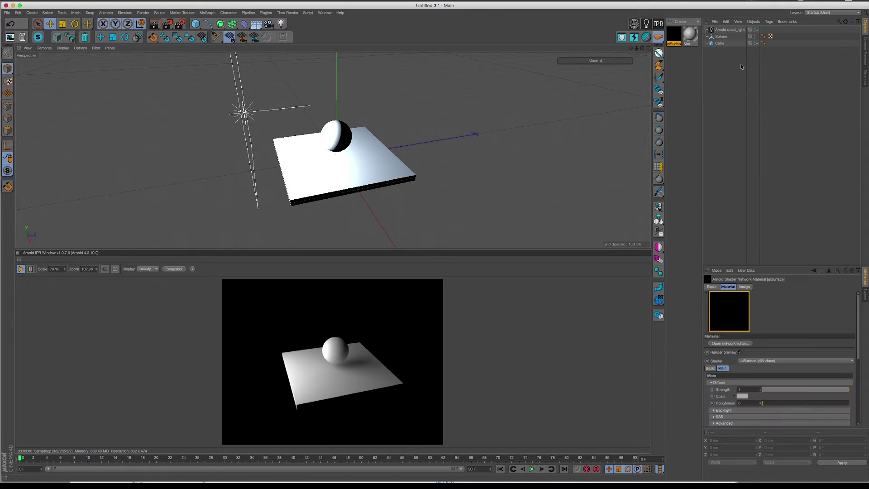
{"action": "left_click_drag", "start_coordinate": [699, 40], "coordinate": [720, 37]}
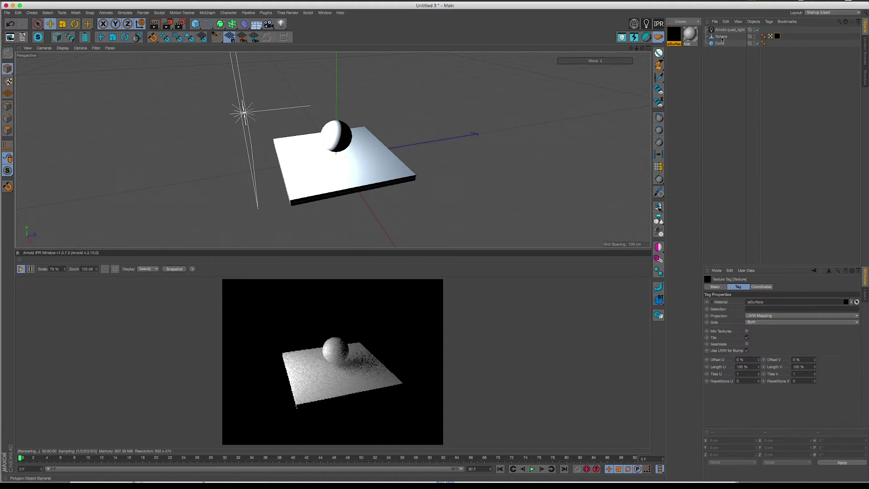
- Dim the quad light to exposure -0.85 with 1 sample
{"action": "scroll", "coordinate": [340, 121], "scroll_direction": "up", "scroll_amount": 4}
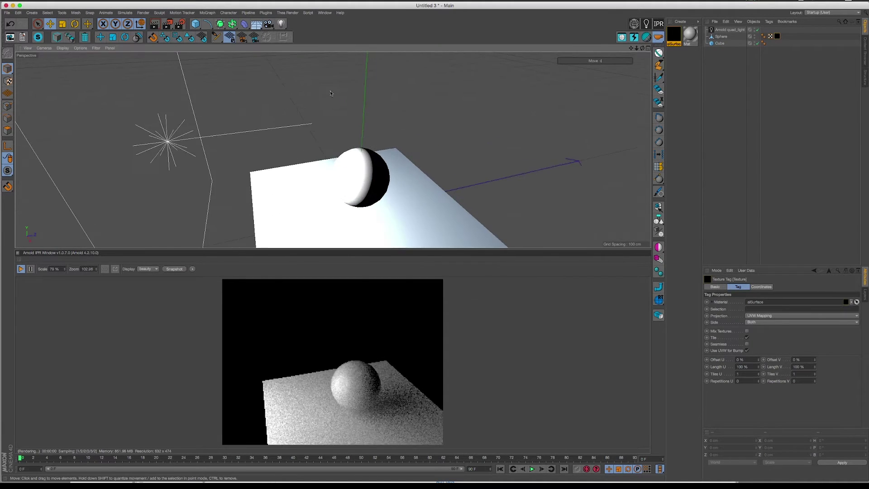
{"action": "scroll", "coordinate": [339, 121], "scroll_direction": "down", "scroll_amount": 3}
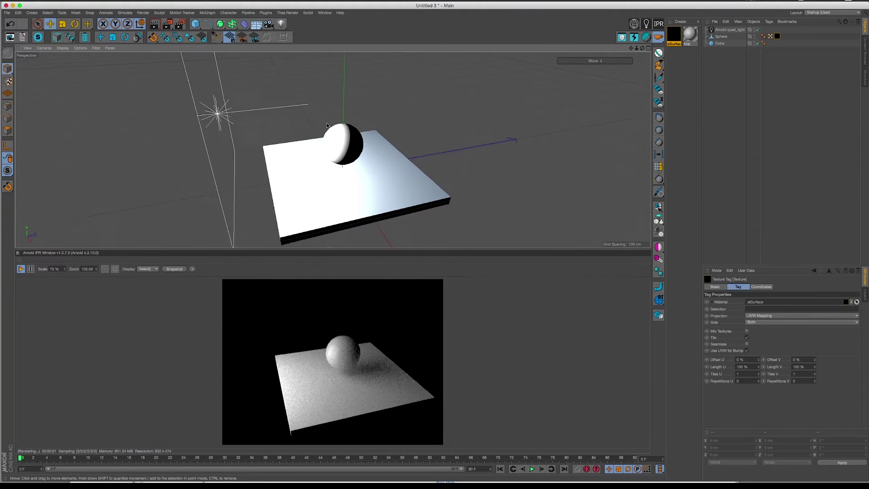
{"action": "left_click", "coordinate": [730, 30]}
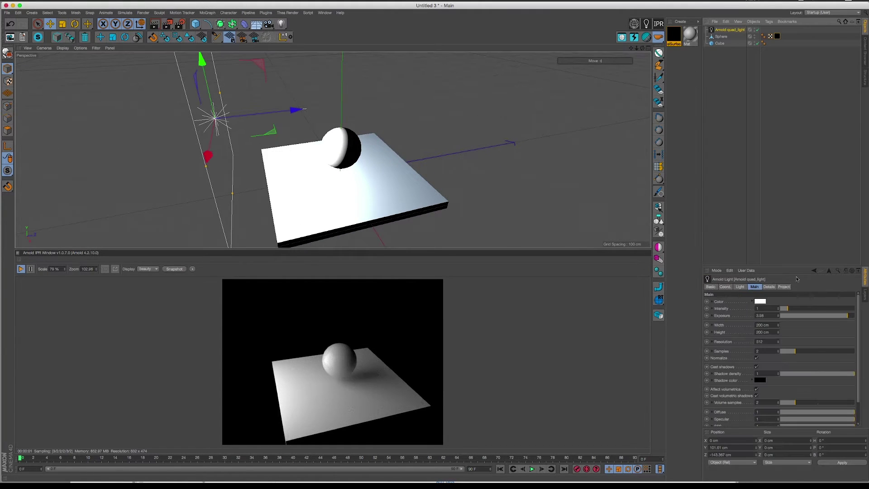
{"action": "left_click_drag", "start_coordinate": [771, 316], "coordinate": [810, 315]}
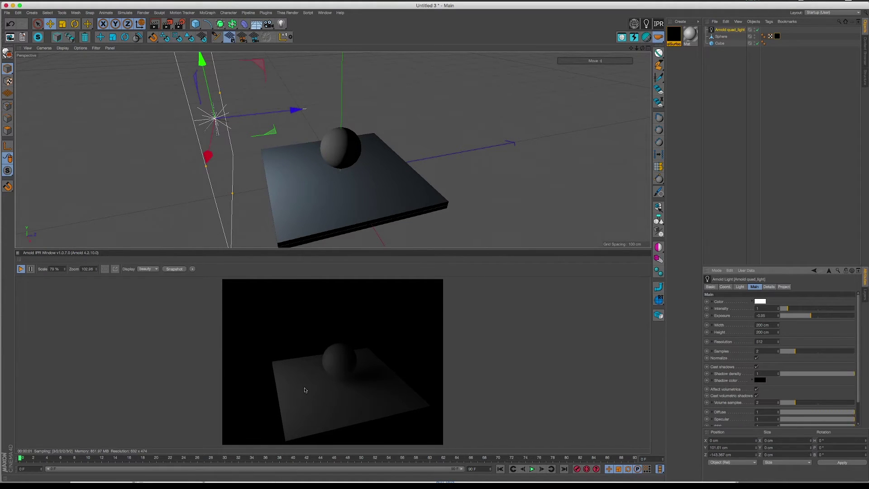
{"action": "left_click_drag", "start_coordinate": [794, 352], "coordinate": [788, 353]}
{"action": "left_click", "coordinate": [722, 37]}
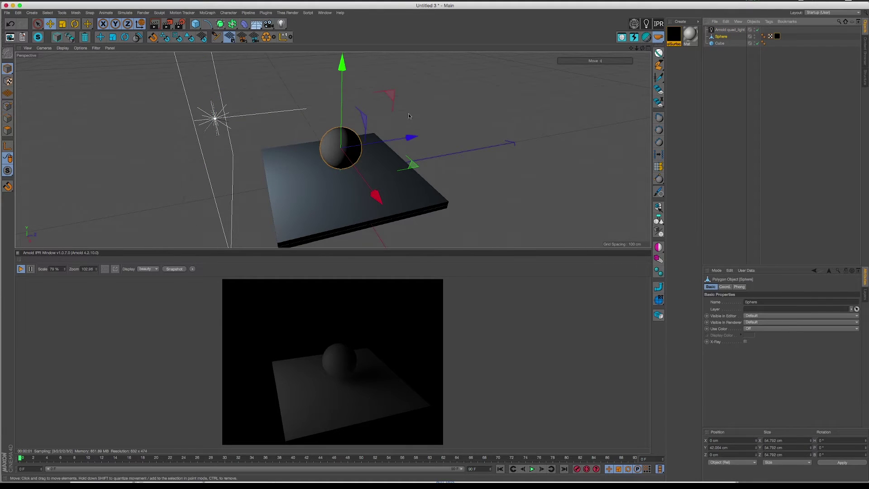
- Open the sphere's alSurface in the Shader Network Editor, docked full height with a wide canvas
{"action": "double_click", "coordinate": [674, 35]}
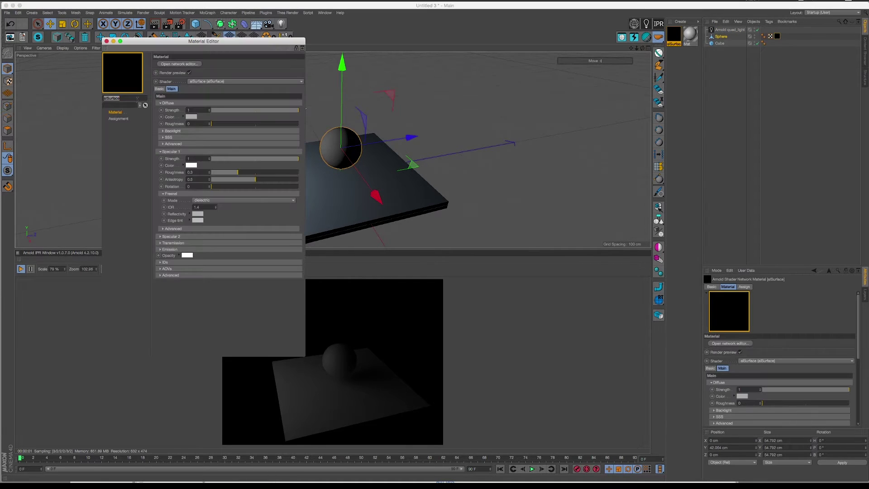
{"action": "left_click", "coordinate": [194, 62]}
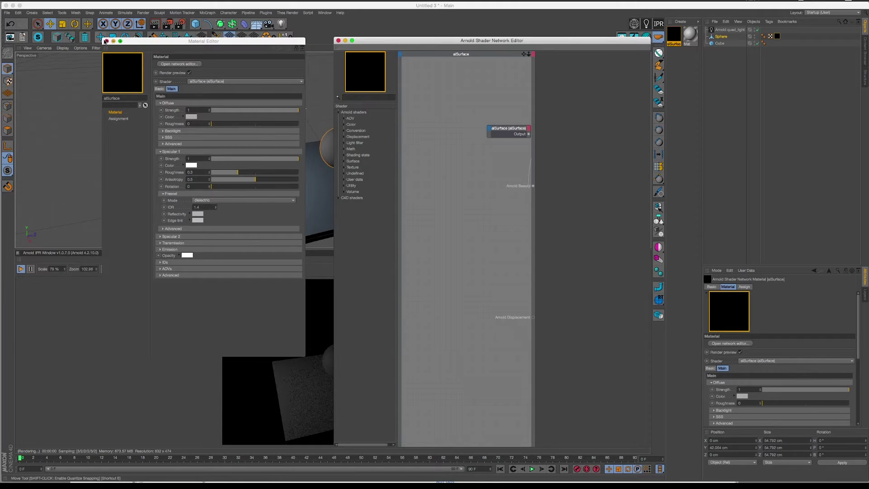
{"action": "left_click", "coordinate": [106, 40]}
{"action": "left_click_drag", "start_coordinate": [382, 42], "coordinate": [627, 128]}
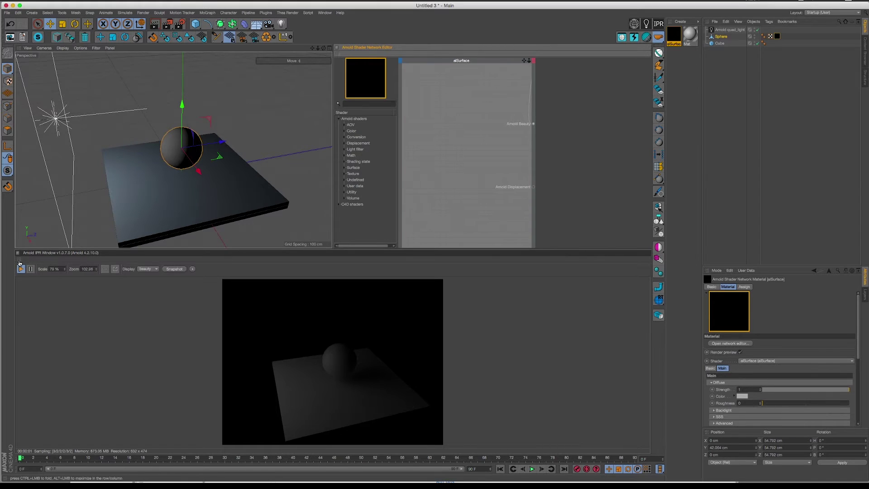
{"action": "left_click_drag", "start_coordinate": [21, 262], "coordinate": [32, 248]}
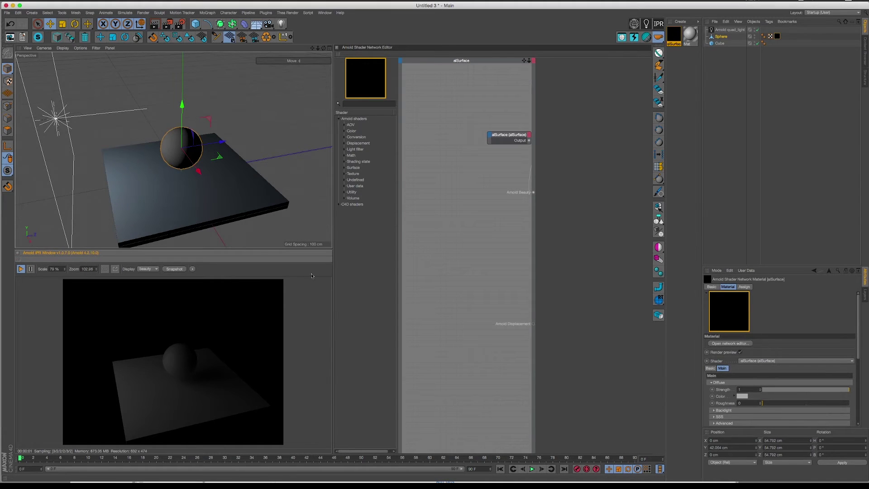
{"action": "left_click_drag", "start_coordinate": [535, 216], "coordinate": [614, 211]}
{"action": "left_click_drag", "start_coordinate": [547, 135], "coordinate": [518, 135]}
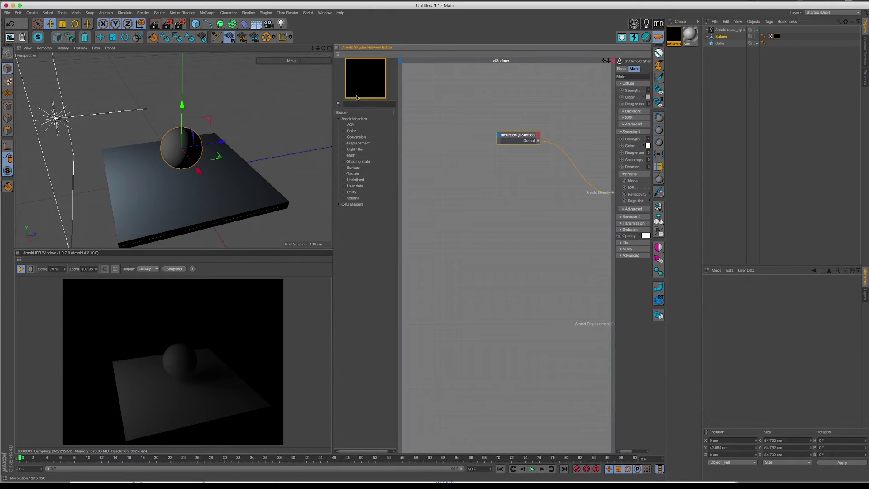
- Add an alFlowNoise node via 'nois' search and wire it to Arnold Beauty
{"action": "left_click", "coordinate": [357, 103]}
{"action": "type", "text": "nois"}
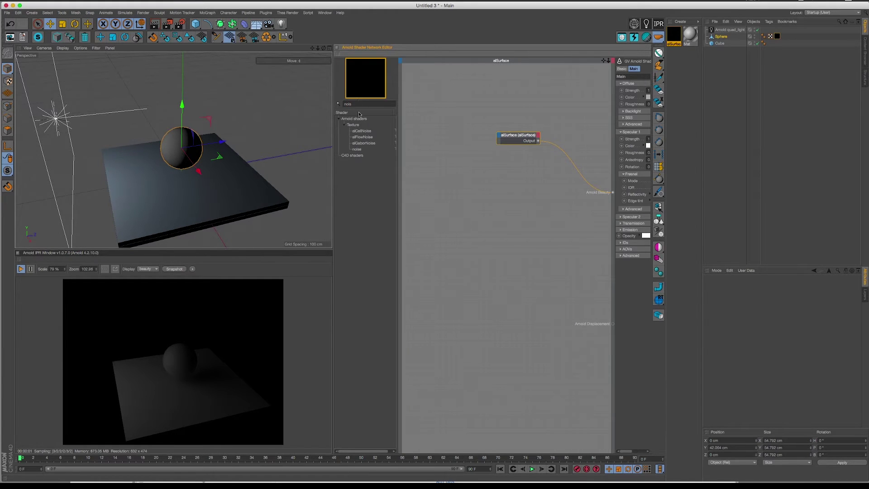
{"action": "left_click_drag", "start_coordinate": [362, 137], "coordinate": [461, 181]}
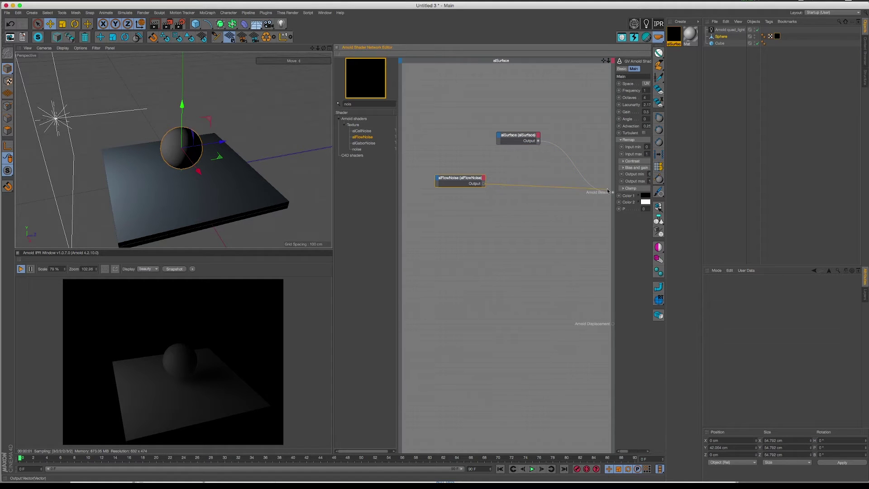
{"action": "left_click_drag", "start_coordinate": [614, 194], "coordinate": [613, 192]}
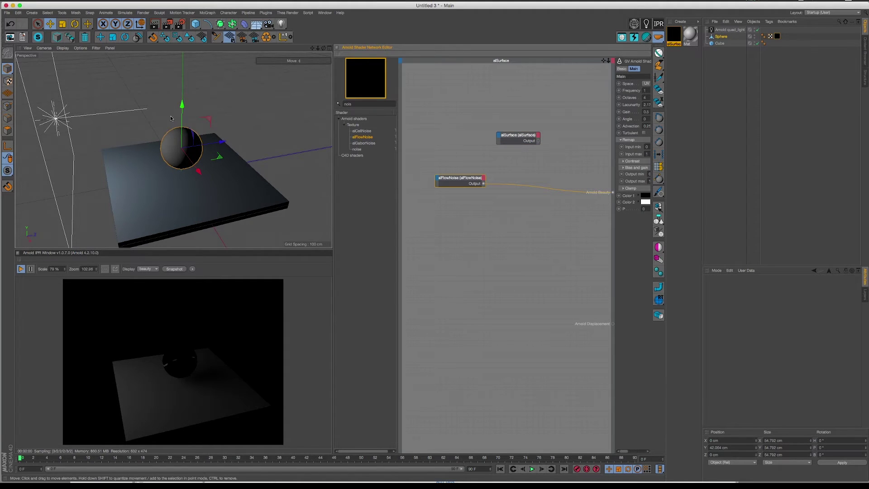
{"action": "left_click_drag", "start_coordinate": [192, 152], "coordinate": [284, 120], "text": "alt"}
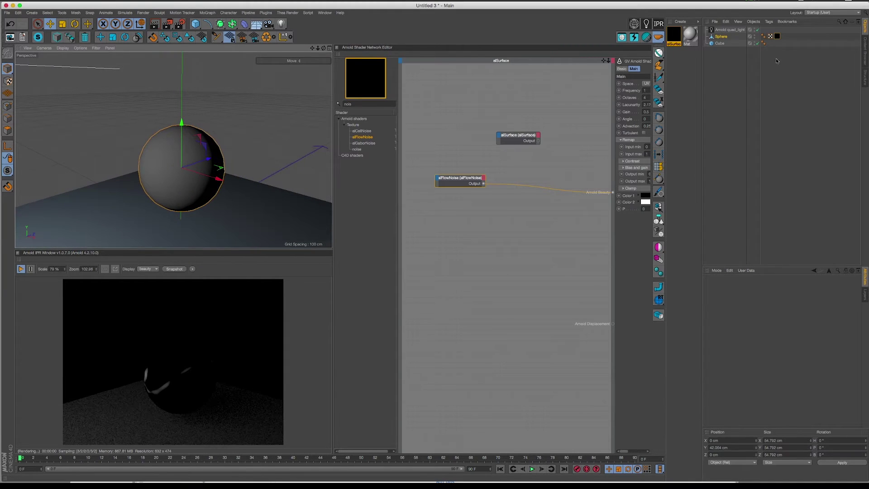
- Inspect and reorder the sphere's UVW and alSurface texture tags
{"action": "left_click", "coordinate": [771, 37]}
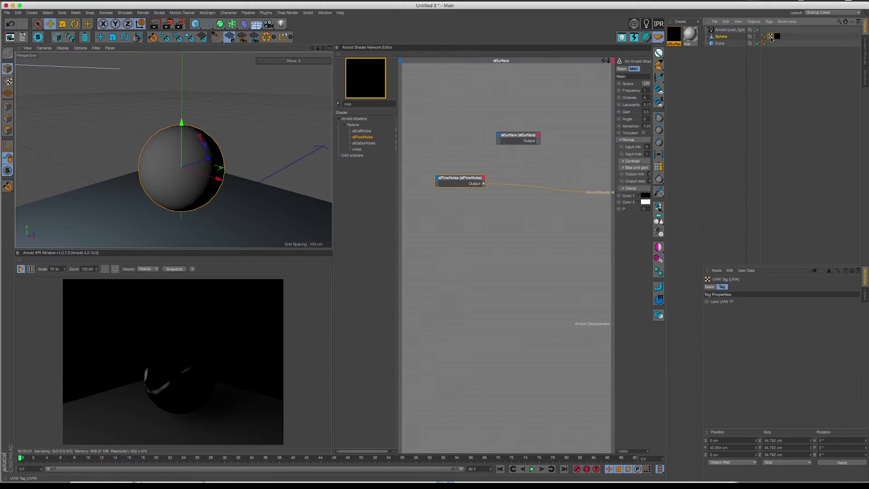
{"action": "left_click", "coordinate": [778, 36]}
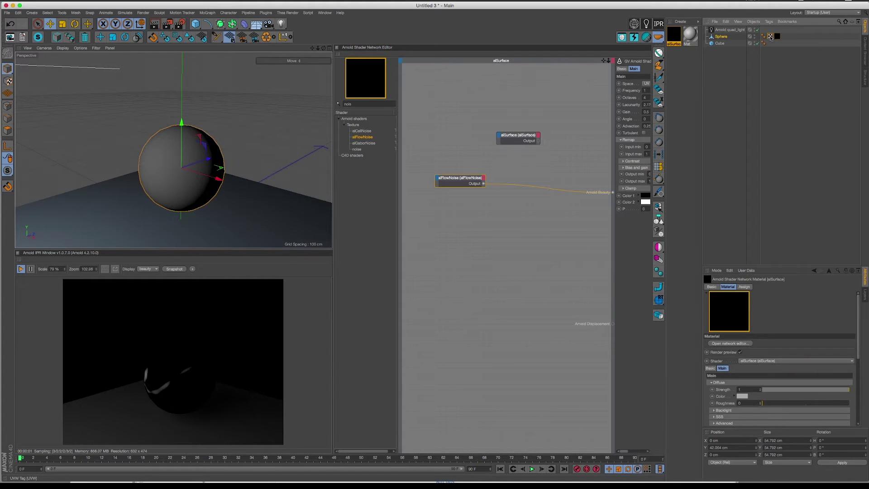
{"action": "left_click_drag", "start_coordinate": [770, 37], "coordinate": [788, 37]}
{"action": "left_click", "coordinate": [771, 36]}
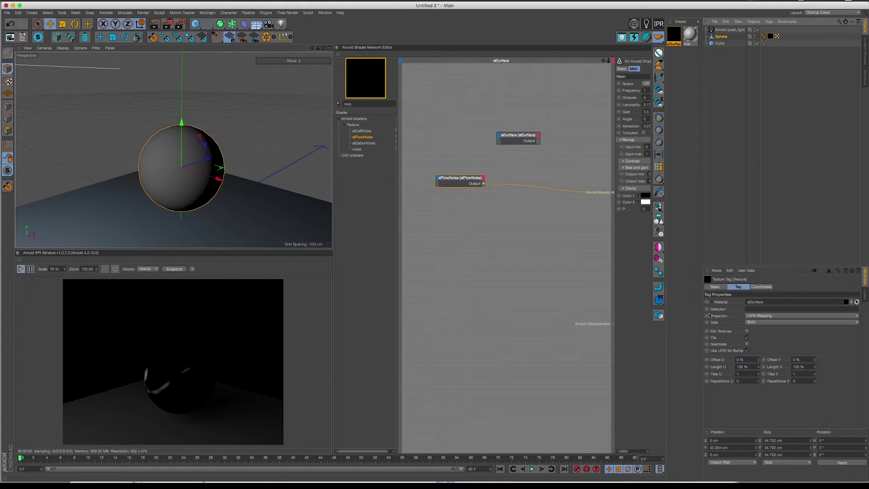
{"action": "left_click", "coordinate": [777, 36]}
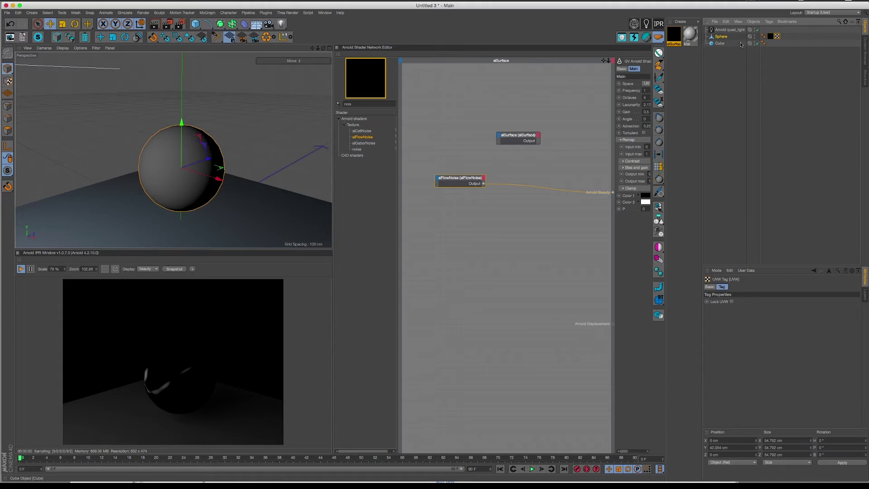
{"action": "scroll", "coordinate": [180, 137], "scroll_direction": "down", "scroll_amount": 2}
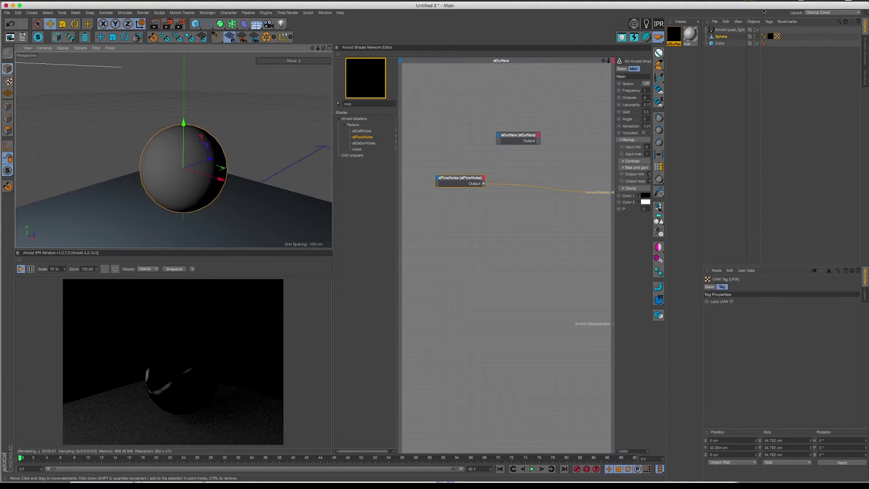
{"action": "left_click", "coordinate": [721, 36]}
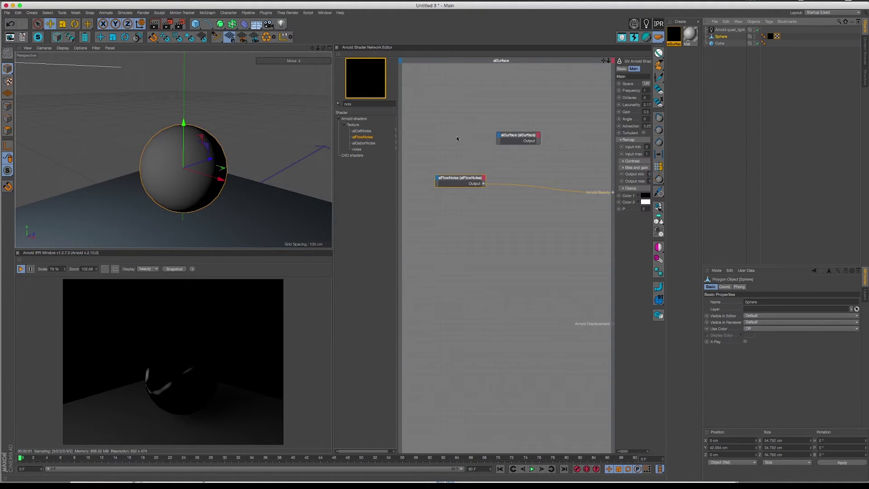
- Lower the alFlowNoise frequency to 16.2 for a coarser noise pattern
{"action": "left_click", "coordinate": [417, 148]}
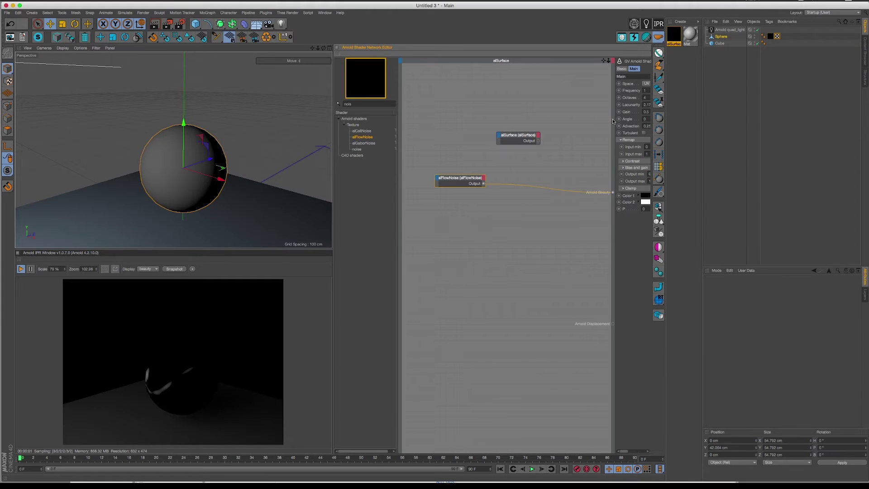
{"action": "left_click_drag", "start_coordinate": [615, 119], "coordinate": [548, 126]}
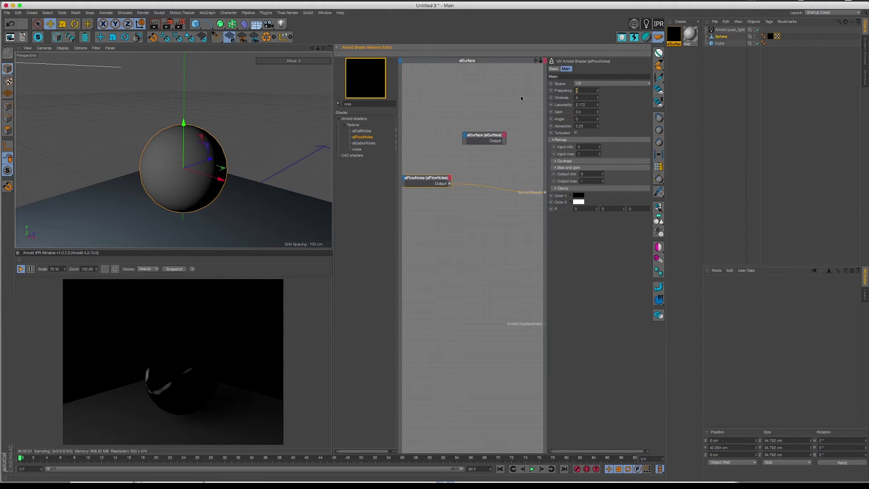
{"action": "type", "text": "2300"}
{"action": "key", "text": "Return"}
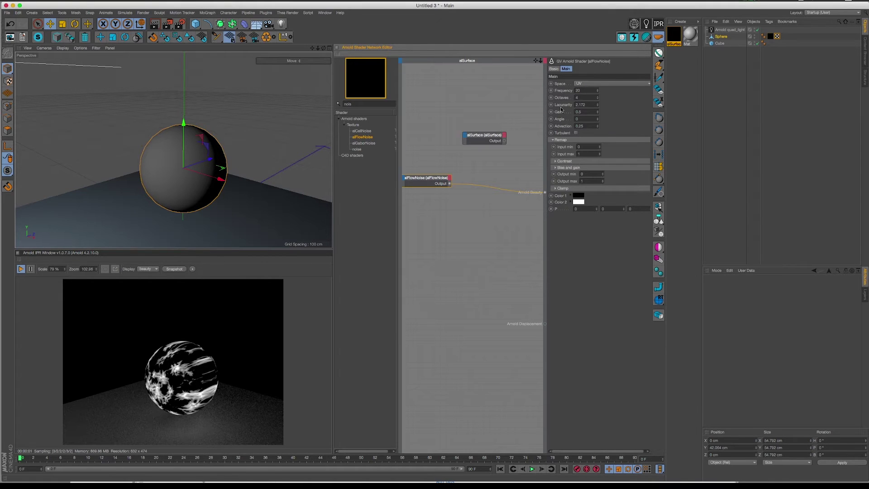
{"action": "left_click_drag", "start_coordinate": [595, 91], "coordinate": [595, 99]}
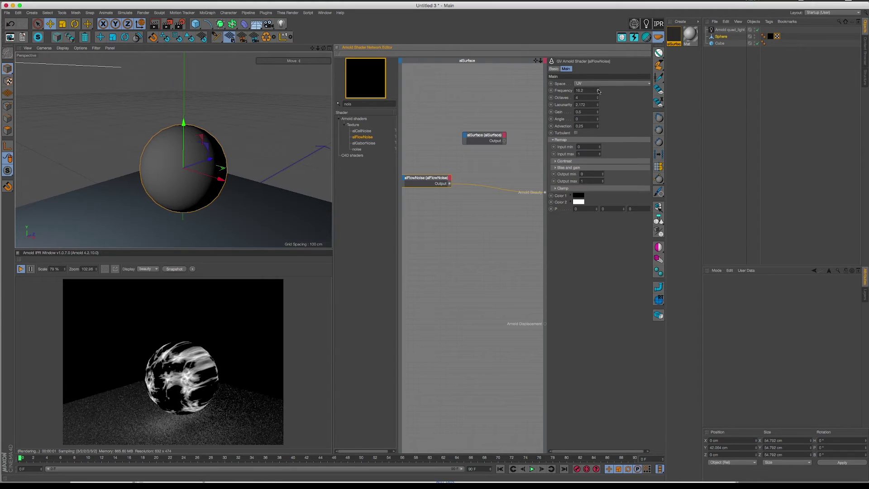
{"action": "mouse_move", "coordinate": [168, 156]}
{"action": "left_mouse_down", "text": "alt"}
{"action": "mouse_move", "coordinate": [265, 152]}
{"action": "mouse_move", "coordinate": [184, 153]}
{"action": "left_mouse_up", "text": "alt"}
{"action": "scroll", "coordinate": [183, 153], "scroll_direction": "up", "scroll_amount": 5}
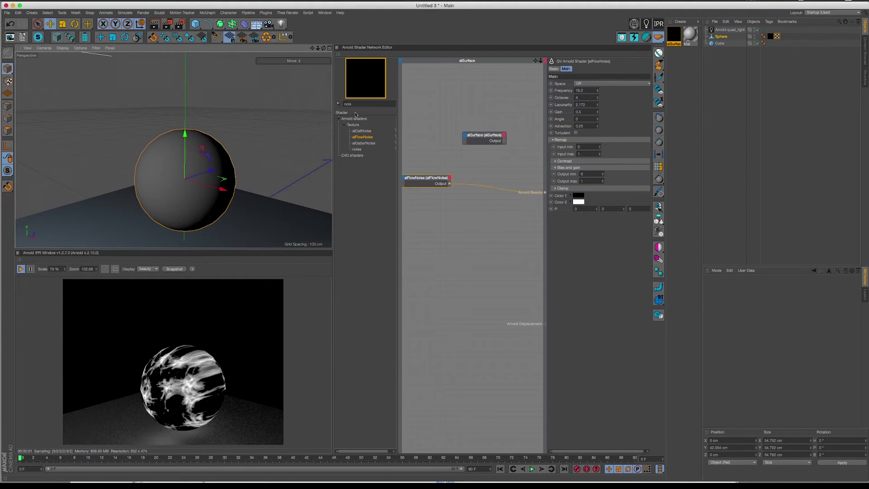
{"action": "type", "text": "normal"}
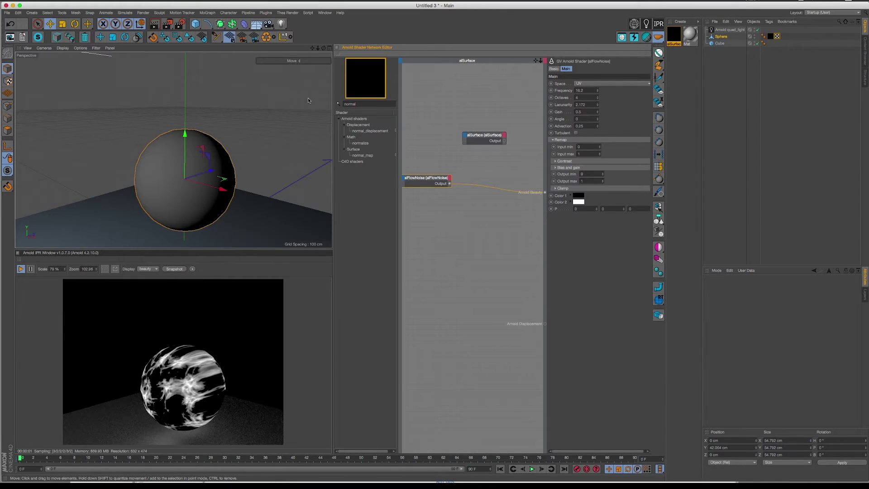
- Add a normal_displacement node driven by alFlowNoise, feeding the material's displacement
{"action": "left_click_drag", "start_coordinate": [357, 132], "coordinate": [464, 294]}
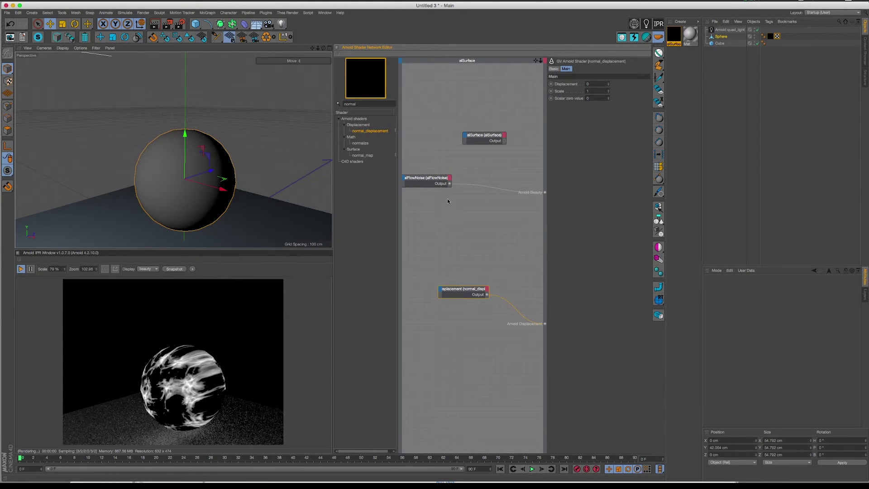
{"action": "left_click_drag", "start_coordinate": [440, 288], "coordinate": [466, 292]}
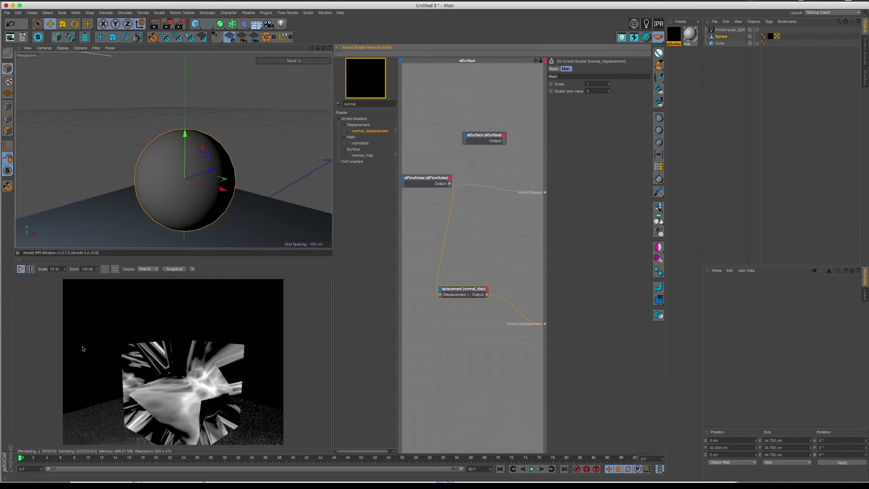
- Add an Arnold Parameters tag to the sphere with auto bump enabled
{"action": "right_click", "coordinate": [721, 36]}
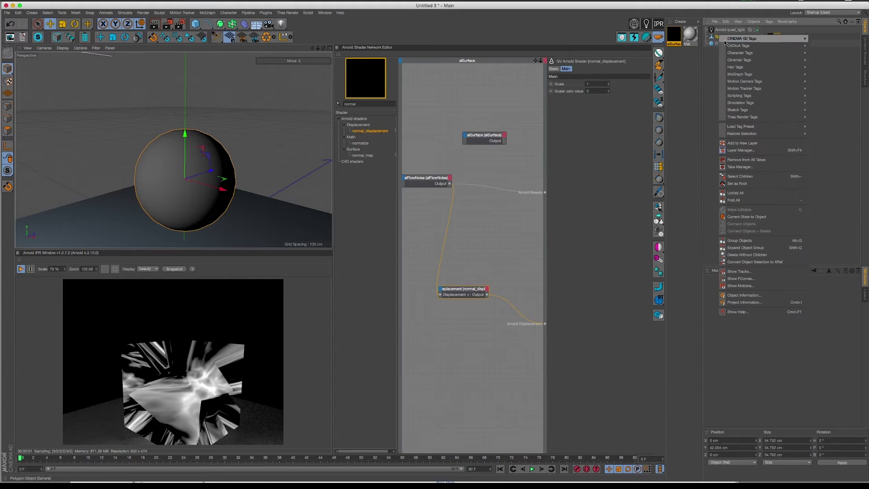
{"action": "mouse_move", "coordinate": [743, 46]}
{"action": "left_click", "coordinate": [830, 45]}
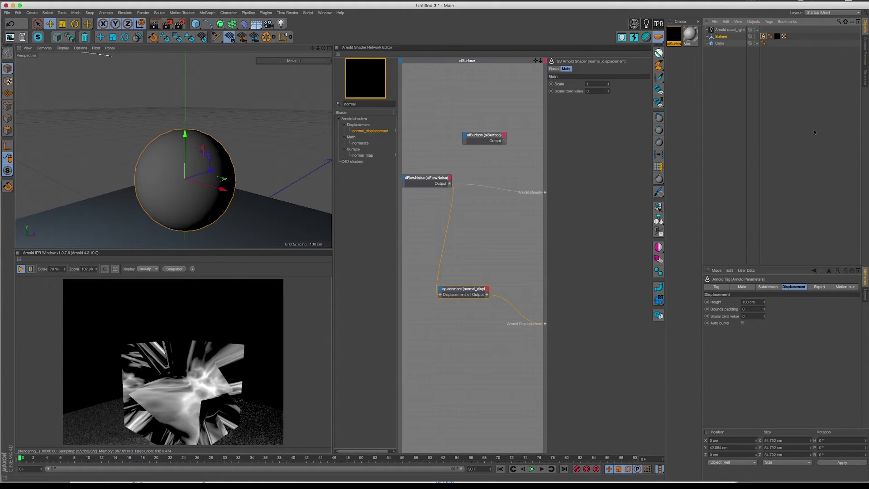
{"action": "left_click", "coordinate": [757, 302]}
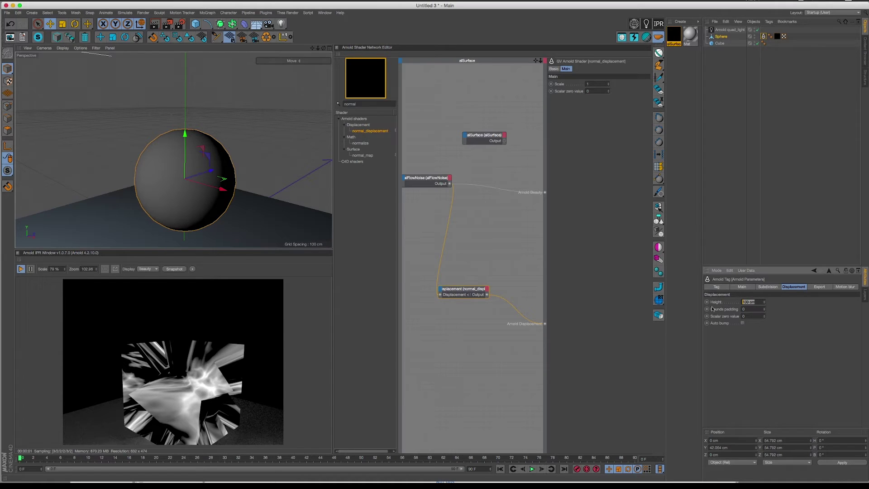
{"action": "type", "text": "5"}
{"action": "key", "text": "Return"}
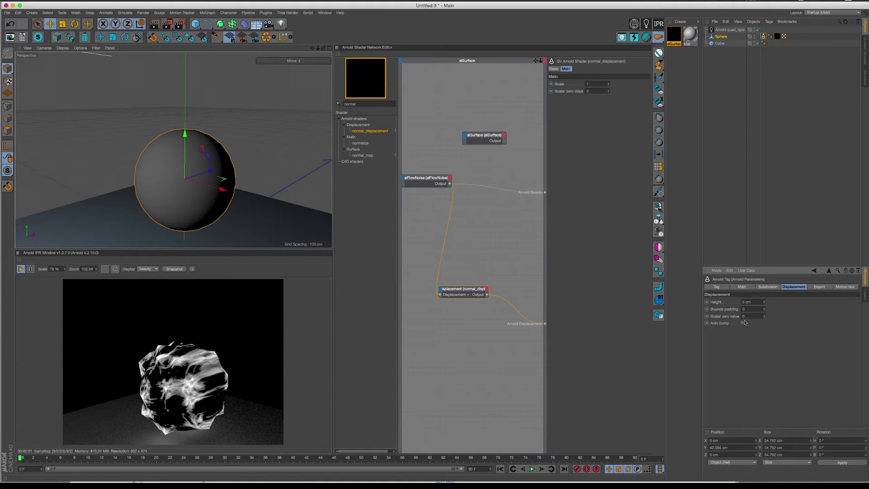
{"action": "left_click", "coordinate": [742, 323]}
- Set catclark subdivision with 3 iterations and a 3 cm displacement height
{"action": "left_click", "coordinate": [768, 287]}
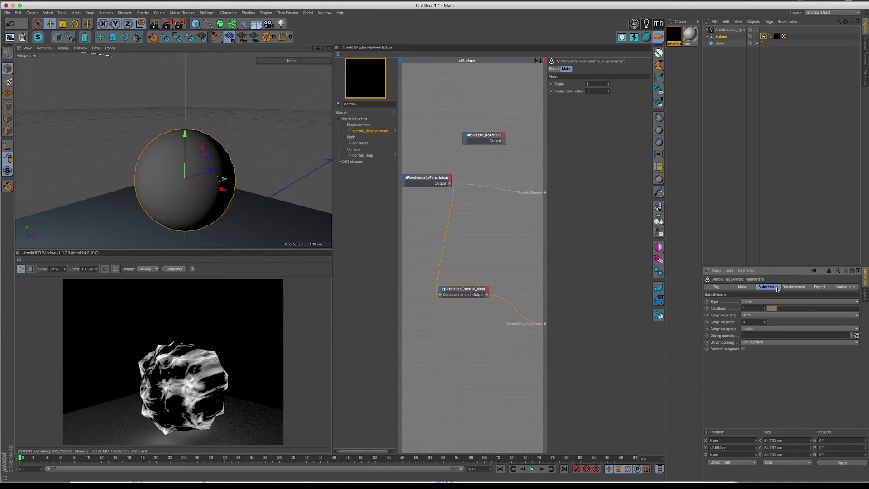
{"action": "left_click", "coordinate": [755, 302]}
{"action": "left_click", "coordinate": [743, 308]}
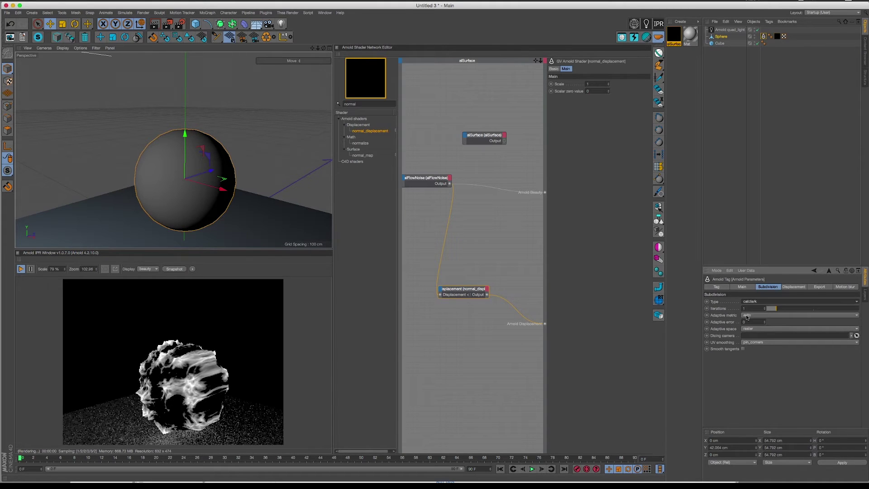
{"action": "left_click", "coordinate": [743, 308]}
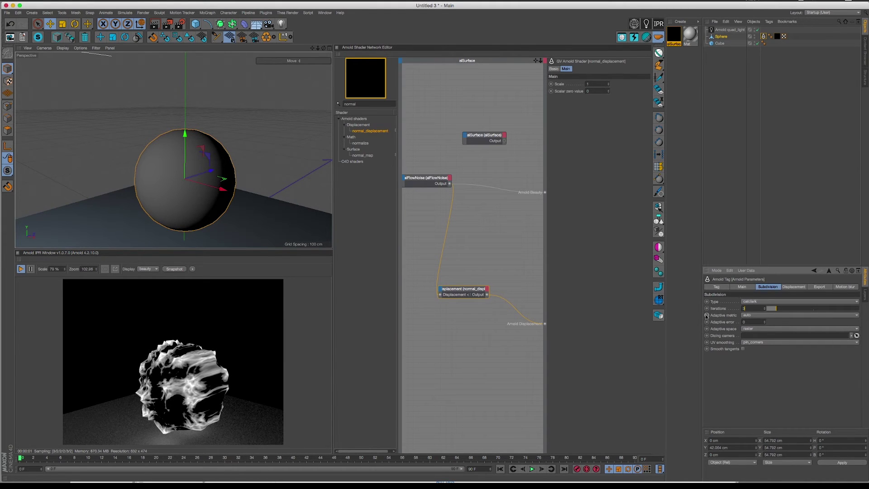
{"action": "type", "text": "3"}
{"action": "key", "text": "Return"}
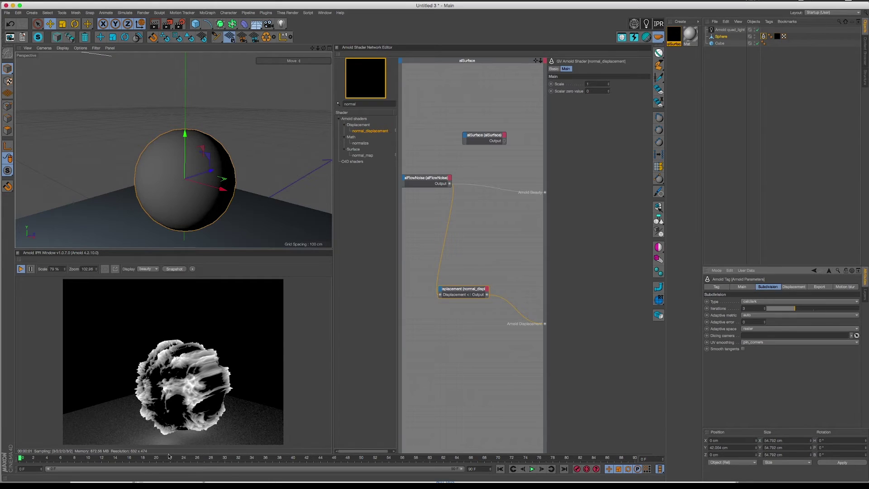
{"action": "left_click", "coordinate": [787, 287]}
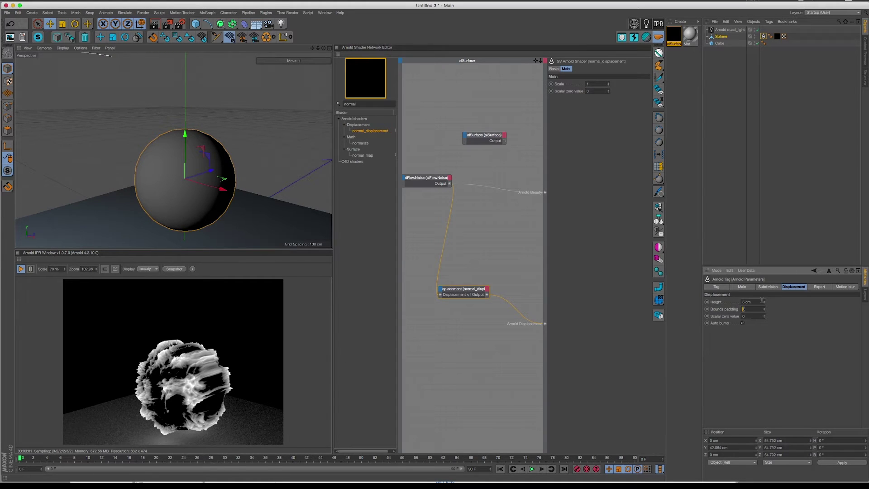
{"action": "type", "text": "3"}
{"action": "key", "text": "Return"}
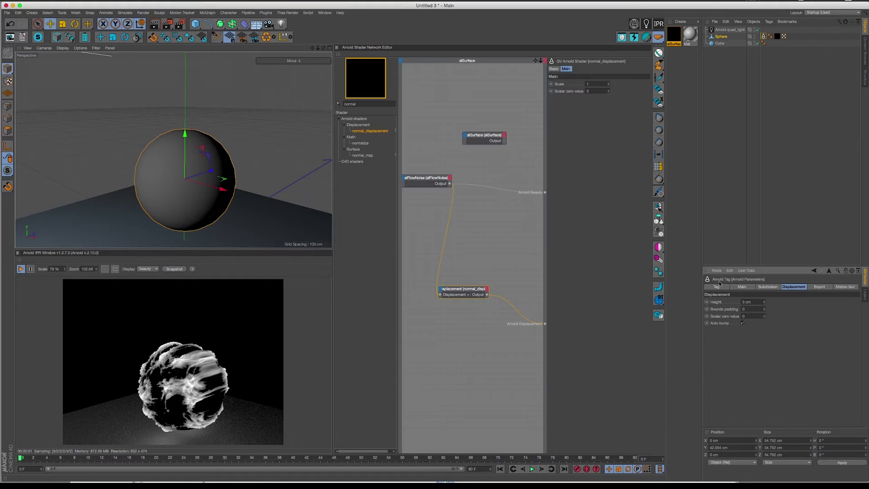
{"action": "double_click", "coordinate": [357, 103]}
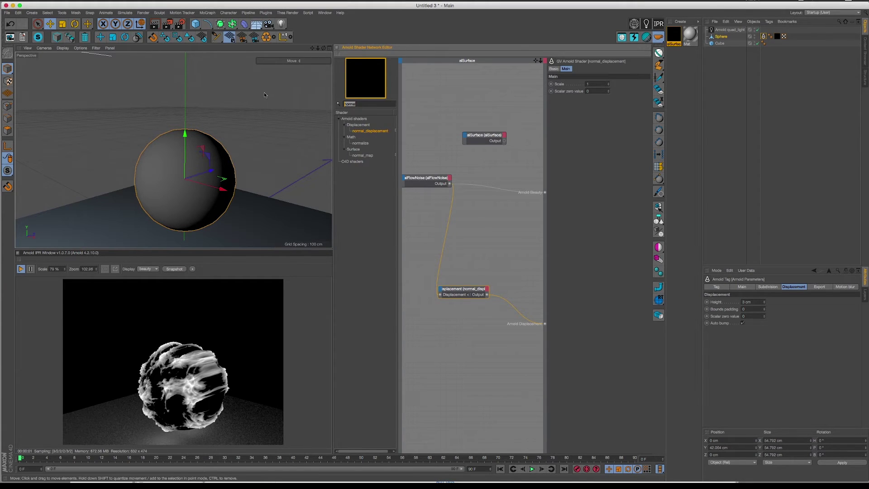
- Add a layer_color shader and plug alFlowNoise into its Layer 7
{"action": "type", "text": "layer"}
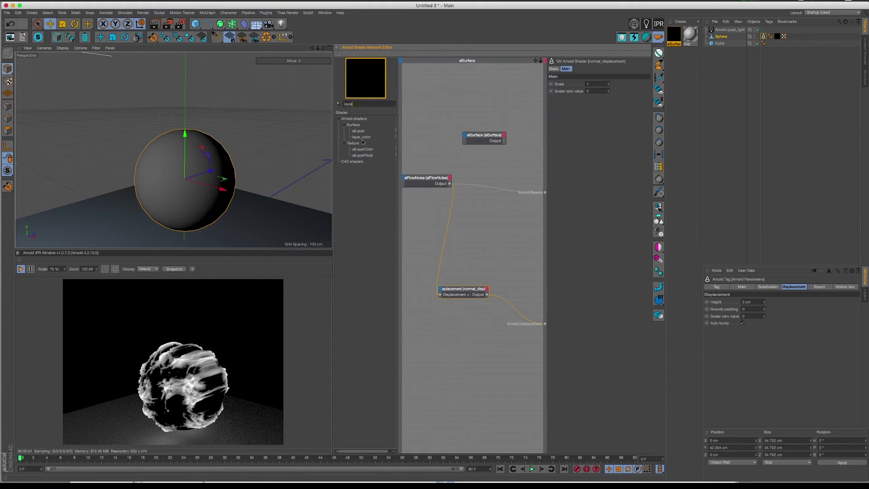
{"action": "left_click_drag", "start_coordinate": [473, 100], "coordinate": [472, 98]}
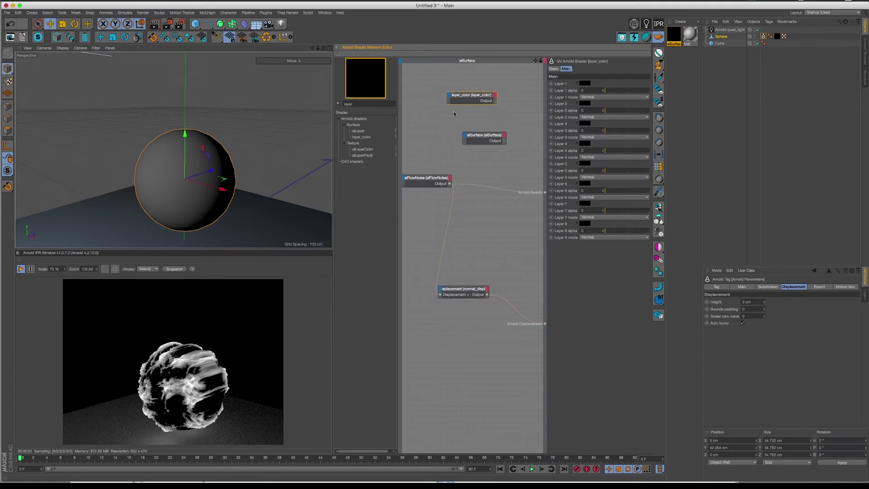
{"action": "left_click", "coordinate": [563, 224]}
{"action": "left_click_drag", "start_coordinate": [452, 95], "coordinate": [474, 100]}
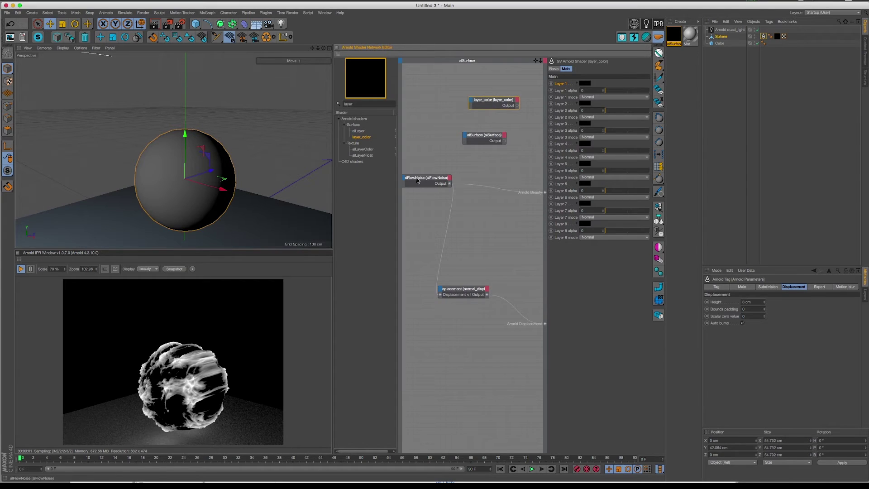
{"action": "left_click", "coordinate": [421, 182]}
{"action": "left_click_drag", "start_coordinate": [498, 160], "coordinate": [499, 189]}
{"action": "left_click", "coordinate": [495, 101]}
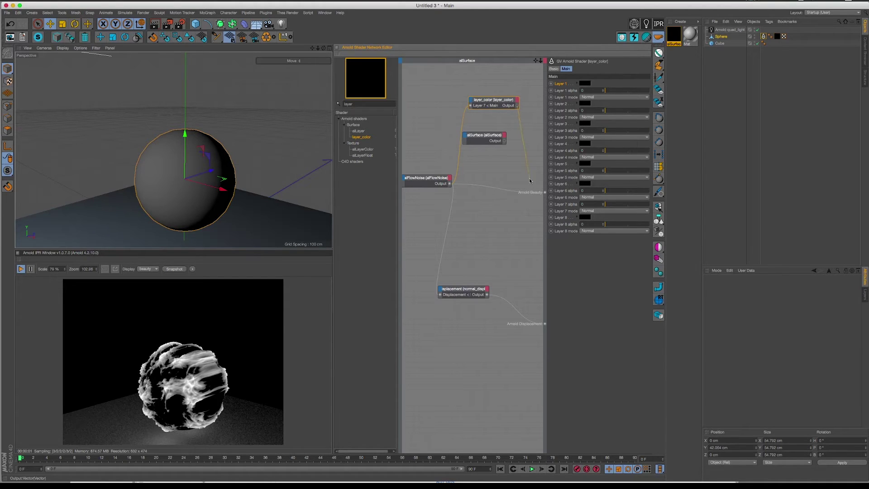
- Feed layer_color into Arnold Beauty and raise Layer 7 alpha to 1
{"action": "left_click_drag", "start_coordinate": [547, 194], "coordinate": [545, 192]}
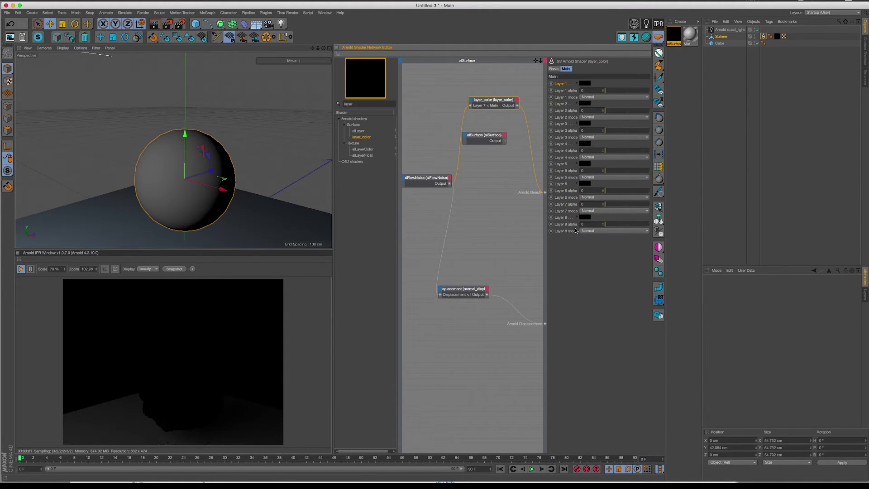
{"action": "left_click_drag", "start_coordinate": [604, 226], "coordinate": [603, 225]}
{"action": "key", "text": "ctrl+z"}
{"action": "left_click_drag", "start_coordinate": [606, 205], "coordinate": [699, 210]}
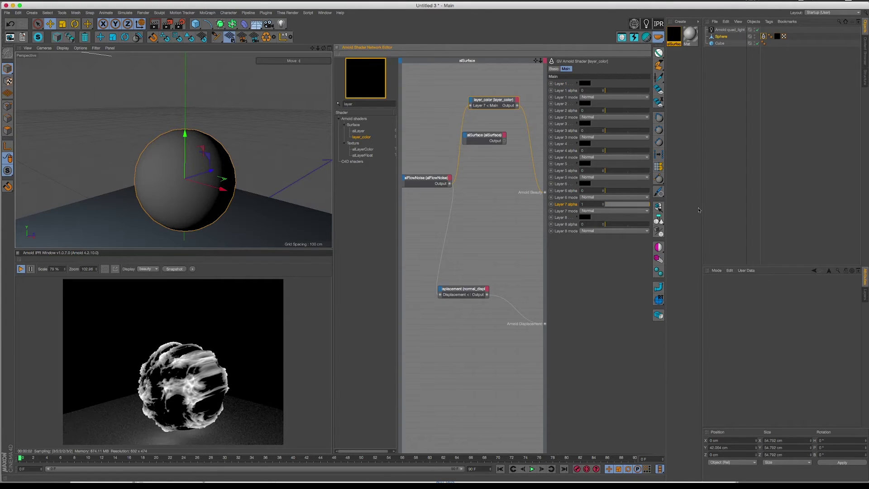
- Make layer_color's Layer 8 colour a bright green
{"action": "right_click", "coordinate": [520, 320]}
{"action": "left_click", "coordinate": [573, 271]}
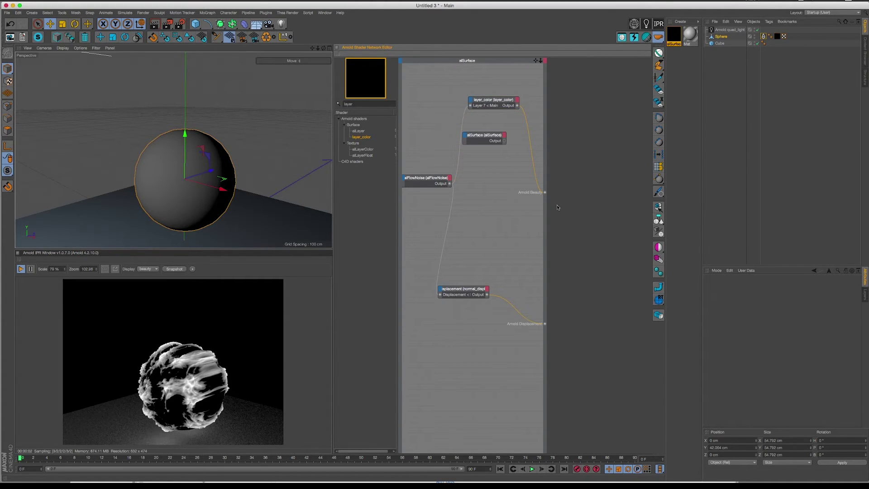
{"action": "left_click", "coordinate": [496, 102]}
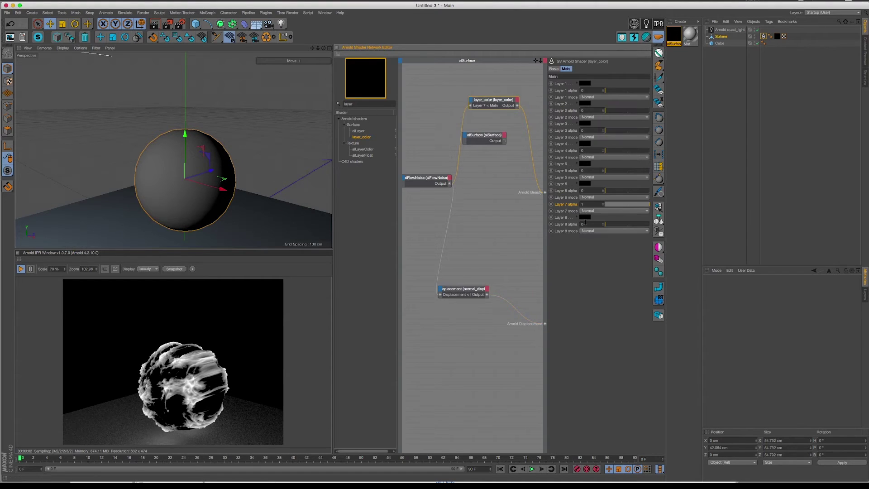
{"action": "left_click", "coordinate": [585, 218]}
{"action": "left_click", "coordinate": [612, 223]}
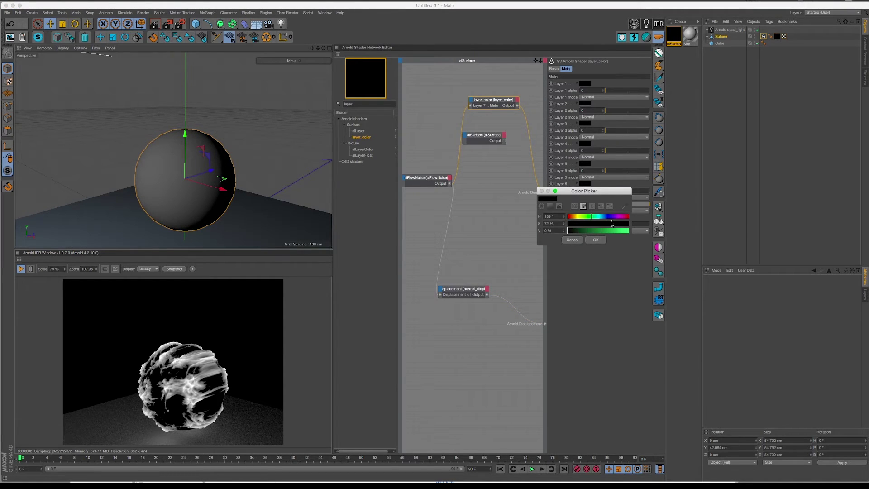
{"action": "left_click_drag", "start_coordinate": [606, 231], "coordinate": [646, 233]}
{"action": "left_click", "coordinate": [596, 240]}
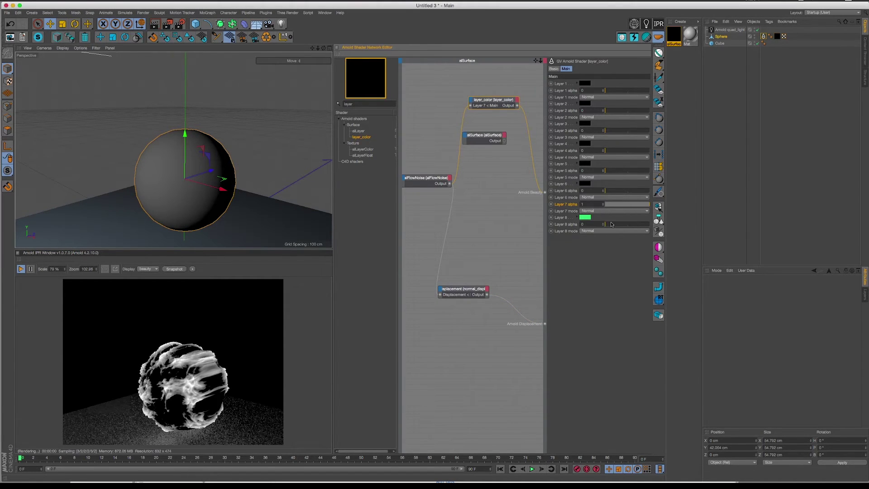
- Set the Layer 8 blend mode to Overlay
{"action": "left_click", "coordinate": [589, 231]}
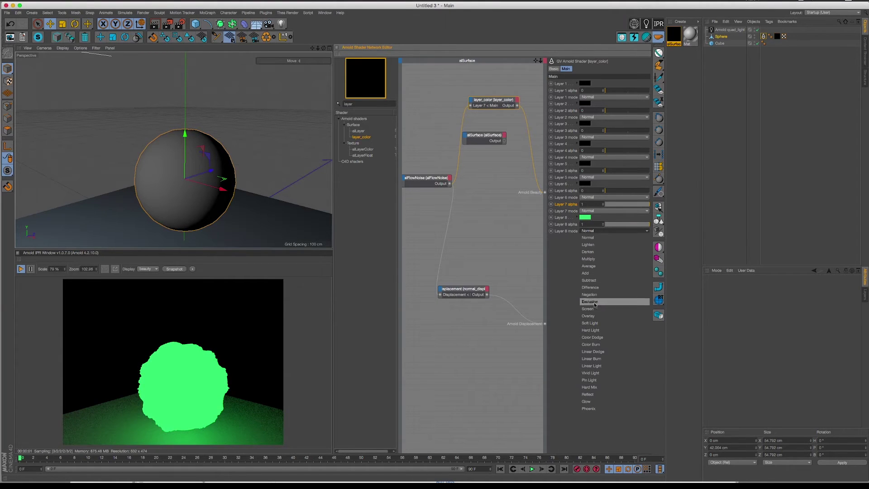
{"action": "left_click", "coordinate": [599, 317]}
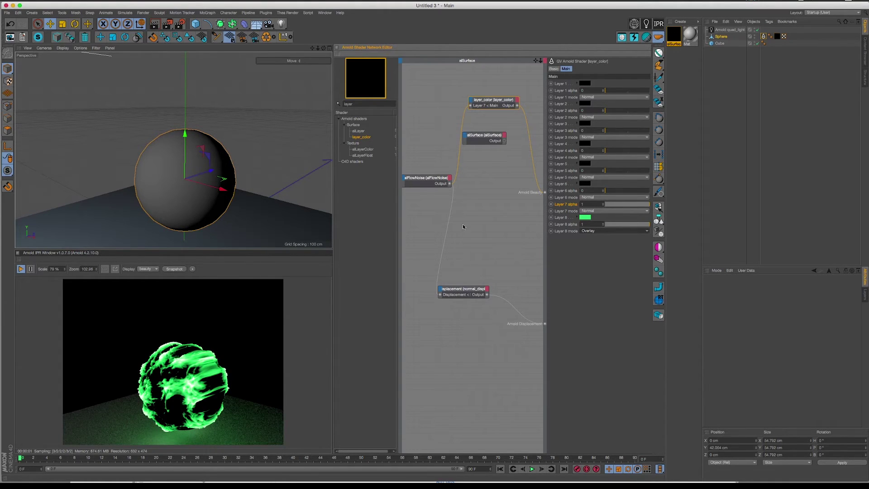
{"action": "left_click", "coordinate": [585, 217]}
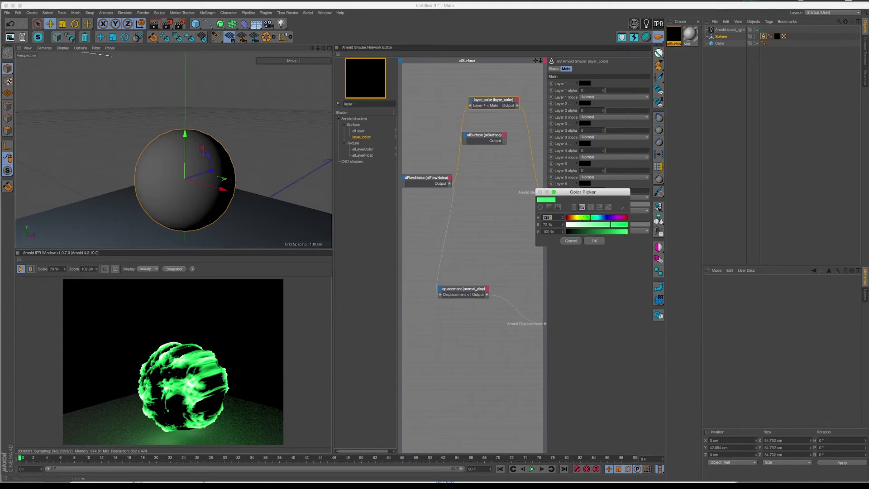
{"action": "left_click", "coordinate": [594, 240]}
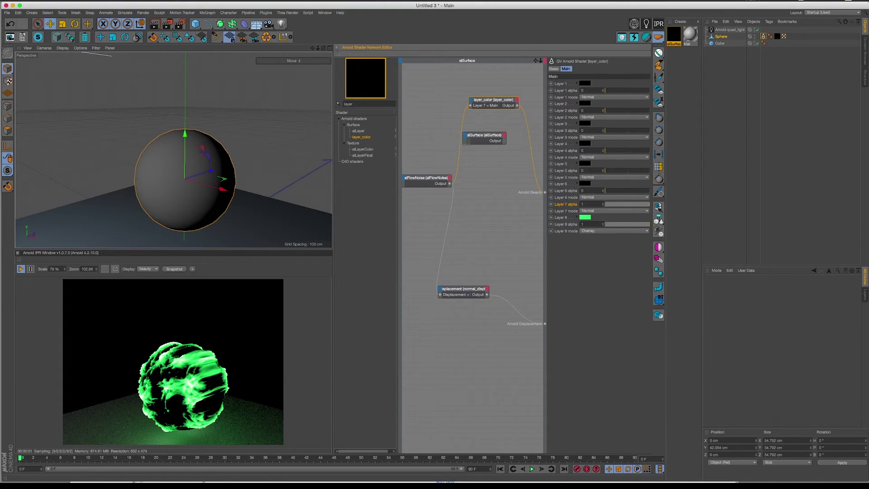
{"action": "key", "text": "BackSpace"}
{"action": "key", "text": "BackSpace"}
{"action": "key", "text": "BackSpace"}
{"action": "key", "text": "BackSpace"}
{"action": "key", "text": "BackSpace"}
- Add a utility shader via 'util', wire it toward layer_color, and make its colour red
{"action": "type", "text": "ut"}
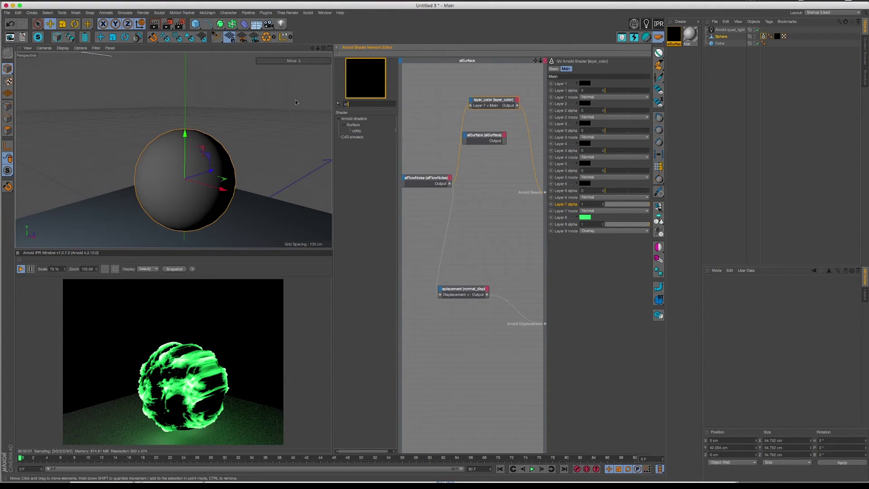
{"action": "type", "text": "il"}
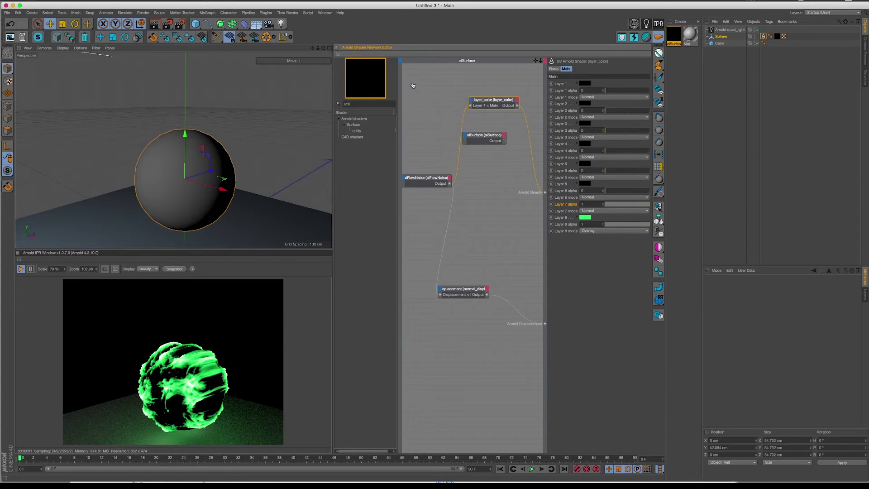
{"action": "key", "text": "Return"}
{"action": "left_click_drag", "start_coordinate": [457, 89], "coordinate": [471, 106]}
{"action": "left_click", "coordinate": [585, 103]}
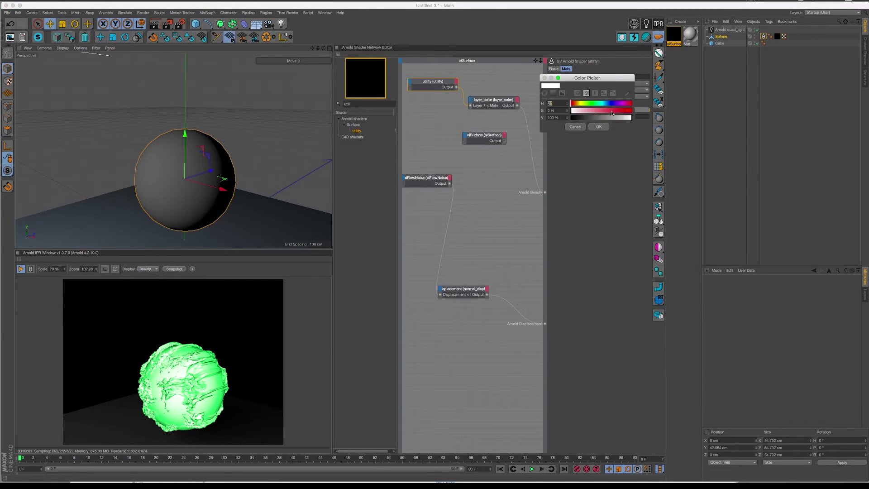
{"action": "left_click", "coordinate": [613, 111]}
{"action": "left_click", "coordinate": [599, 126]}
- Set the utility shade mode to flat and connect it into layer_color's Layer 8
{"action": "left_click", "coordinate": [595, 84]}
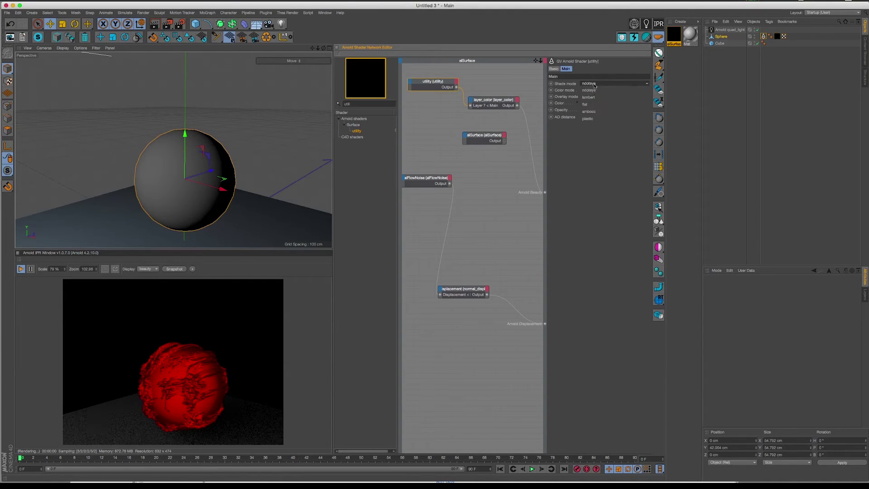
{"action": "left_click", "coordinate": [591, 104]}
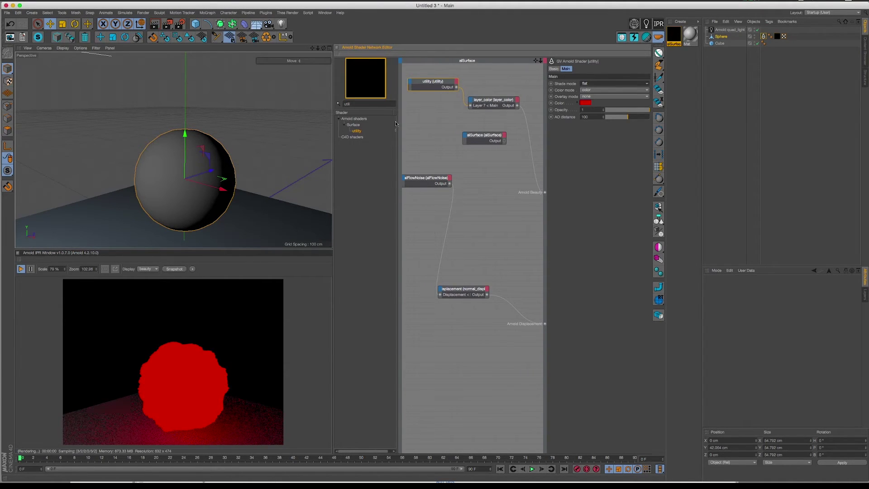
{"action": "left_click", "coordinate": [484, 103]}
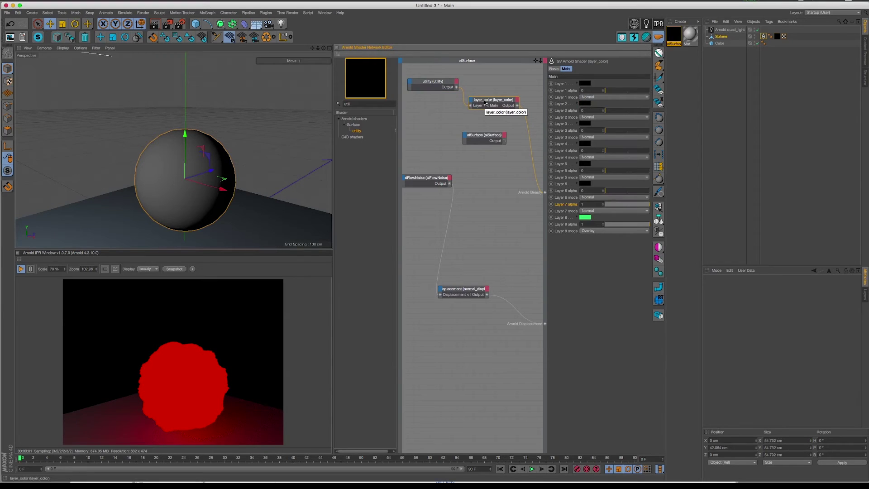
{"action": "left_click_drag", "start_coordinate": [450, 184], "coordinate": [470, 106]}
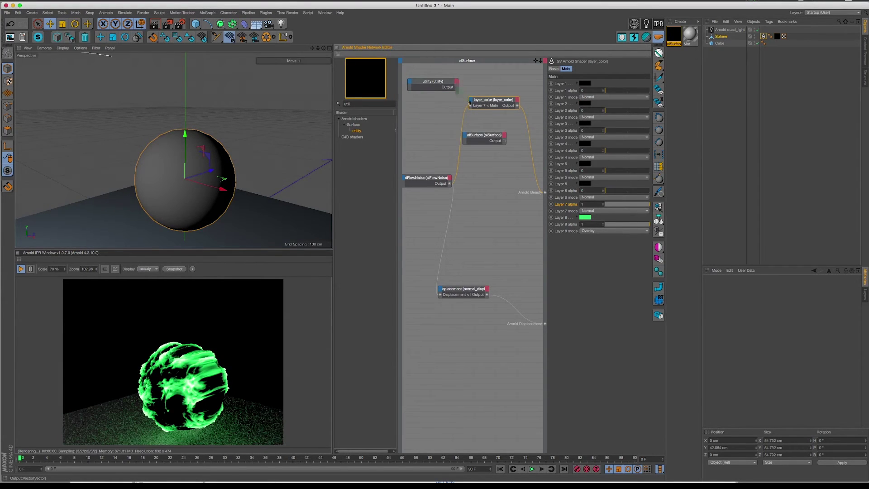
{"action": "left_click", "coordinate": [470, 103]}
{"action": "mouse_move", "coordinate": [477, 103]}
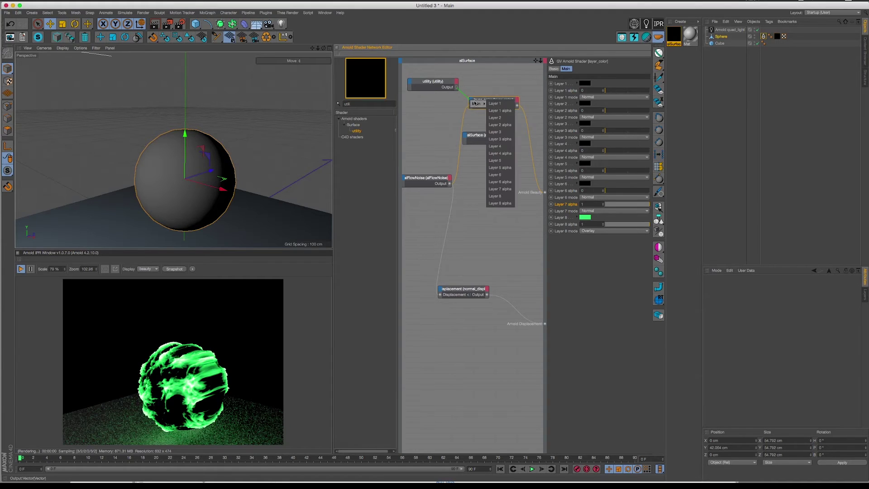
{"action": "left_click", "coordinate": [501, 199]}
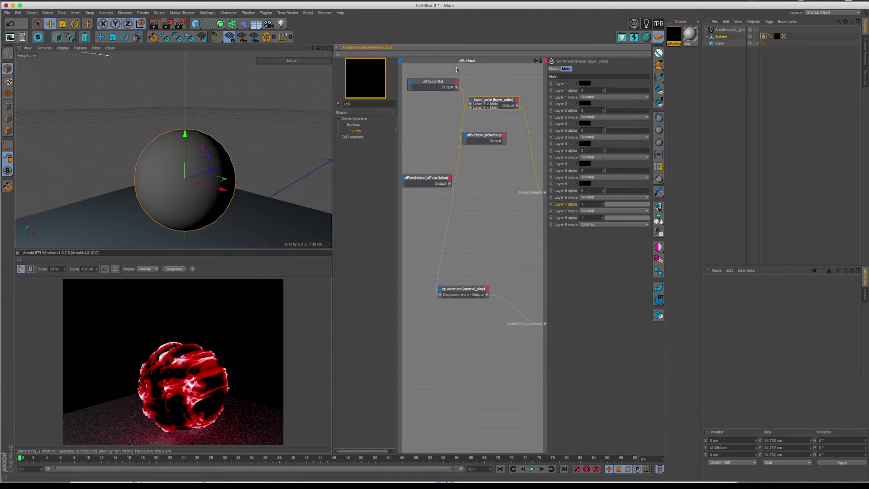
- Switch the utility shader's colour mode from color to obj, keeping shade mode flat
{"action": "left_click", "coordinate": [429, 80]}
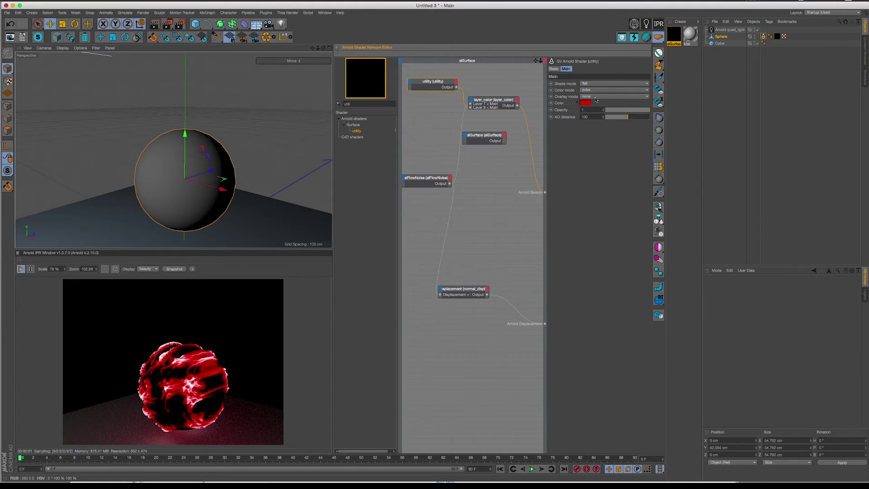
{"action": "left_click", "coordinate": [484, 101]}
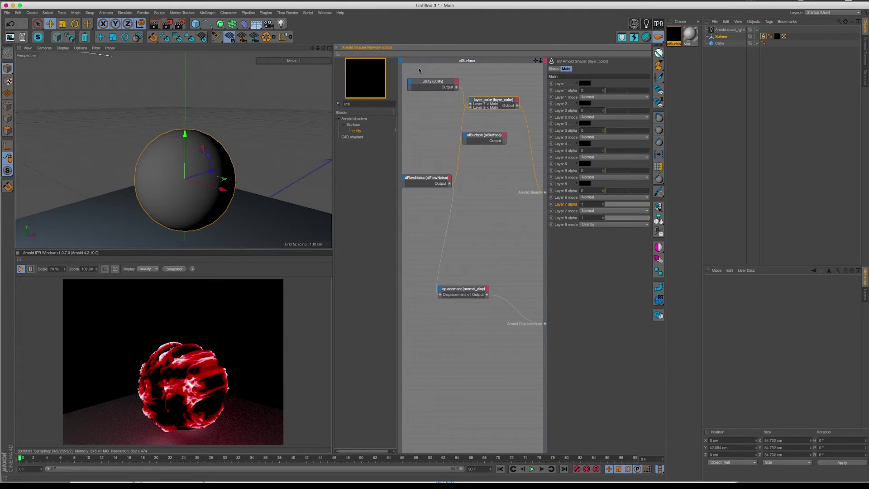
{"action": "left_click", "coordinate": [424, 83]}
{"action": "left_click", "coordinate": [589, 90]}
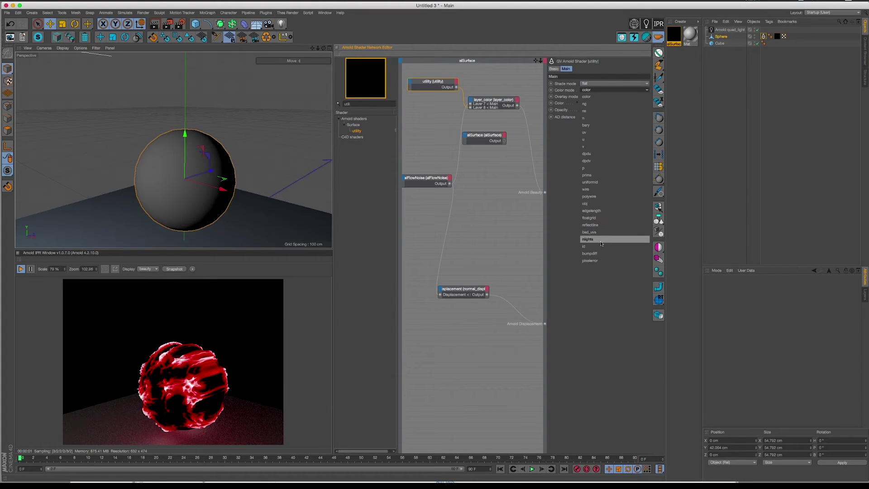
{"action": "left_click", "coordinate": [587, 97]}
{"action": "left_click", "coordinate": [588, 97]}
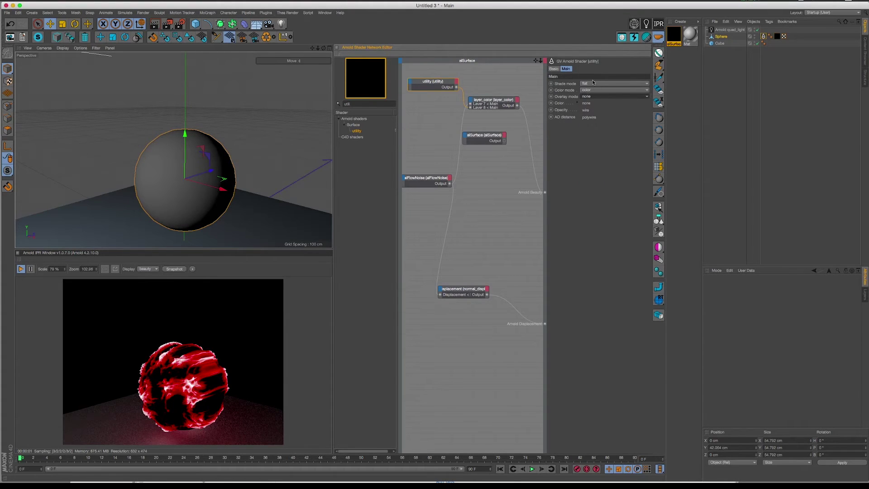
{"action": "left_click", "coordinate": [593, 82]}
{"action": "left_click", "coordinate": [591, 84]}
{"action": "left_click", "coordinate": [591, 84]}
{"action": "left_click", "coordinate": [591, 90]}
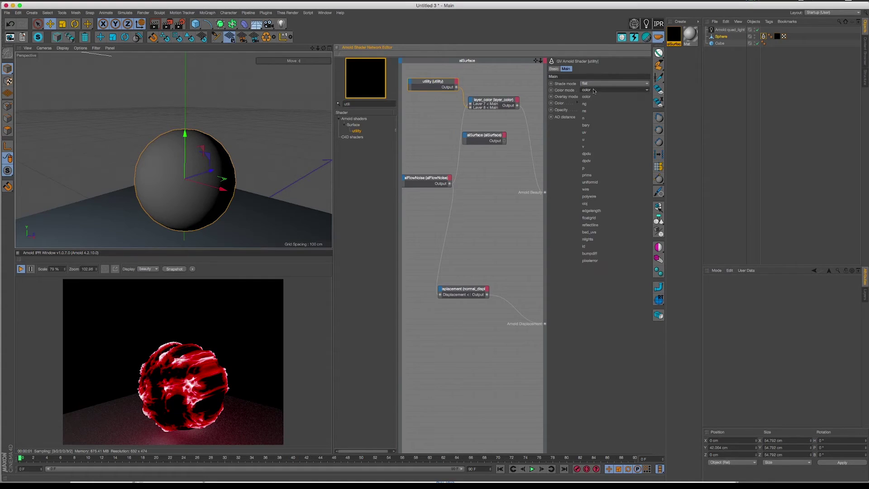
{"action": "left_click", "coordinate": [592, 203]}
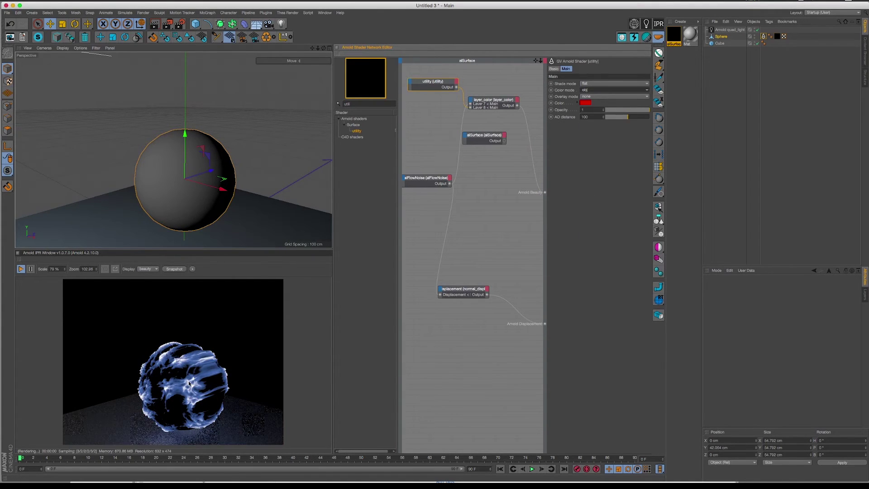
{"action": "left_click", "coordinate": [738, 36]}
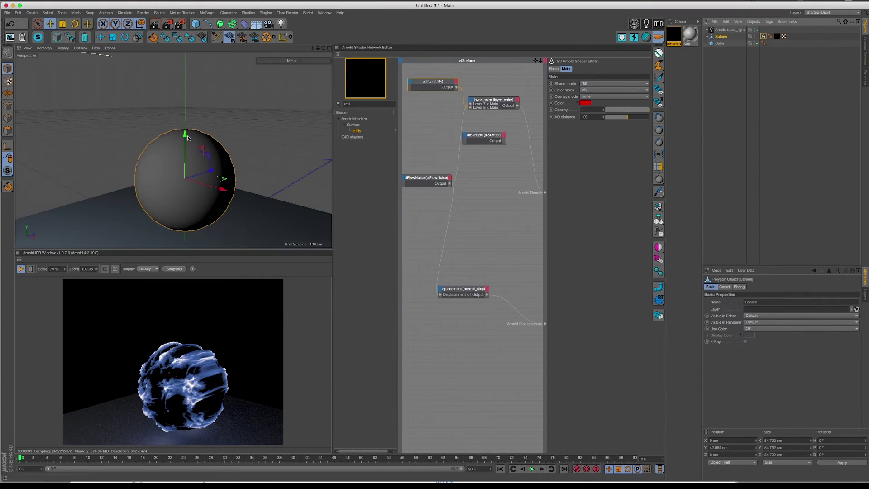
- Lower the sphere to about 24 cm and duplicate it, placing the copy higher
{"action": "left_click_drag", "start_coordinate": [183, 136], "coordinate": [186, 59]}
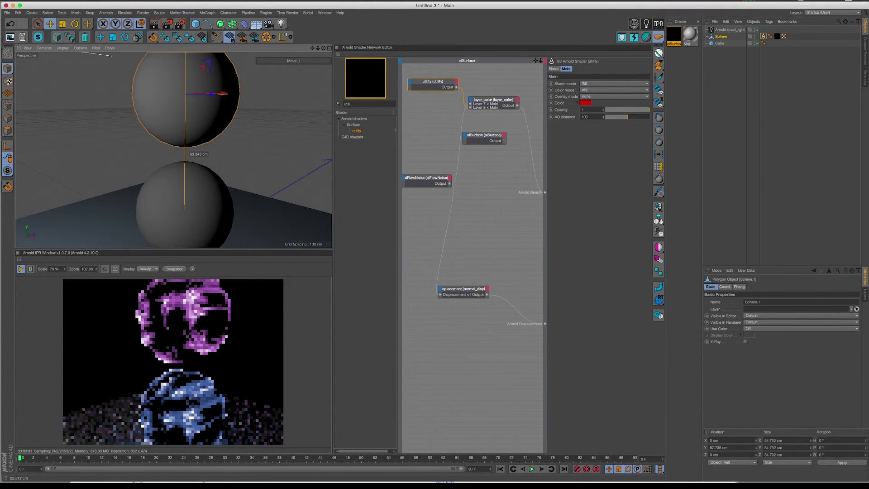
{"action": "scroll", "coordinate": [195, 198], "scroll_direction": "down", "scroll_amount": 5}
{"action": "scroll", "coordinate": [199, 110], "scroll_direction": "up", "scroll_amount": 3}
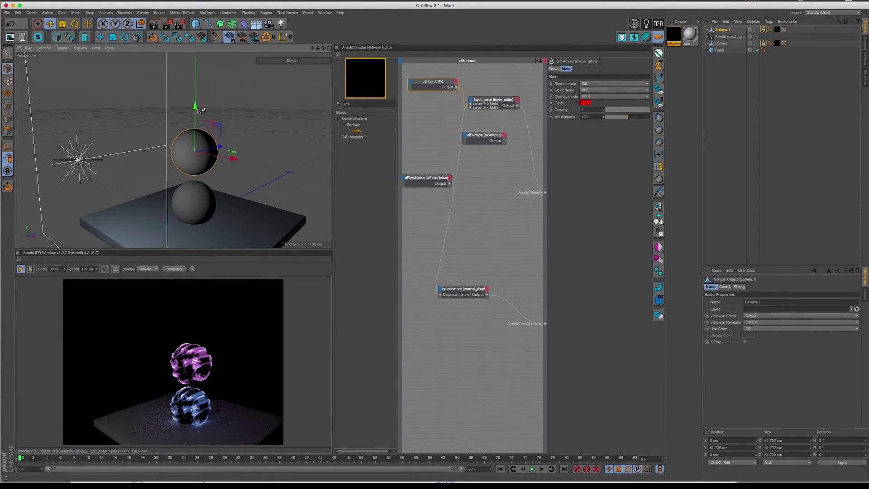
{"action": "left_click_drag", "start_coordinate": [198, 110], "coordinate": [241, 222], "text": "ctrl"}
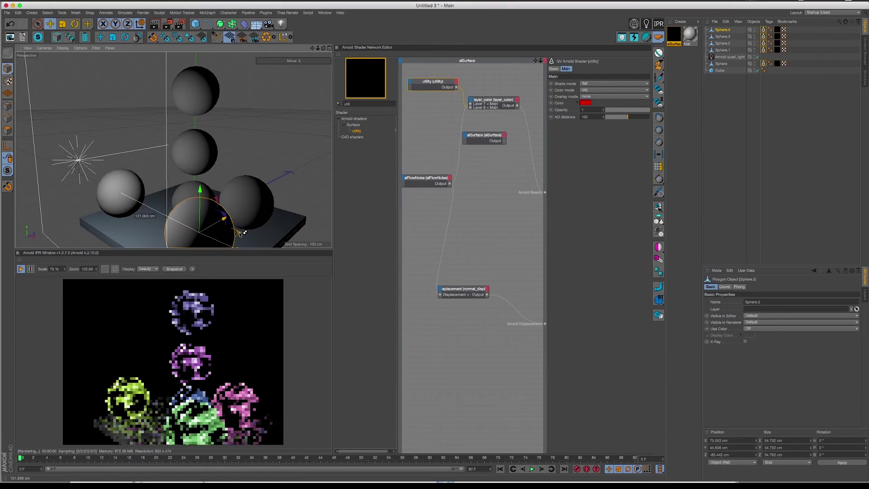
- Orbit to an elevated view and select the floor slab
{"action": "scroll", "coordinate": [237, 176], "scroll_direction": "down", "scroll_amount": 5}
{"action": "left_click_drag", "start_coordinate": [237, 175], "coordinate": [209, 152], "text": "alt"}
{"action": "left_click", "coordinate": [243, 211]}
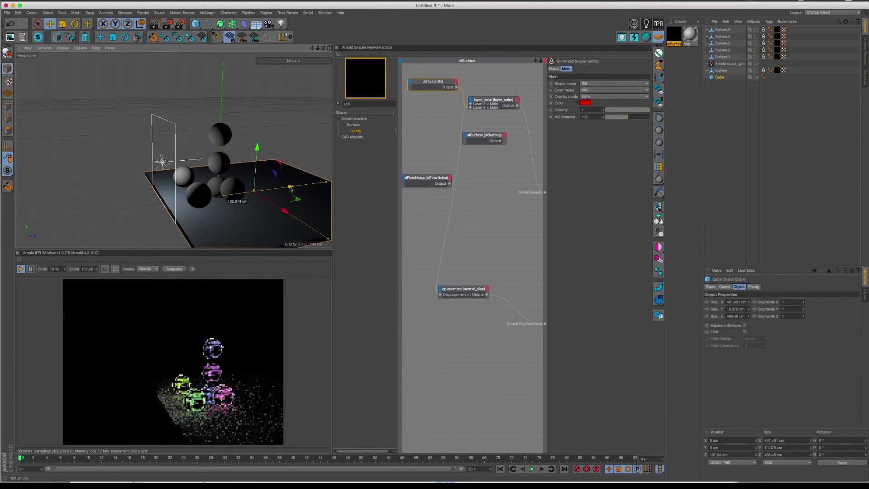
- Orbit and zoom around the scene, then raise Arnold global Diffuse samples from 2 to 6
{"action": "scroll", "coordinate": [202, 147], "scroll_direction": "up", "scroll_amount": 5}
{"action": "scroll", "coordinate": [190, 136], "scroll_direction": "down", "scroll_amount": 4}
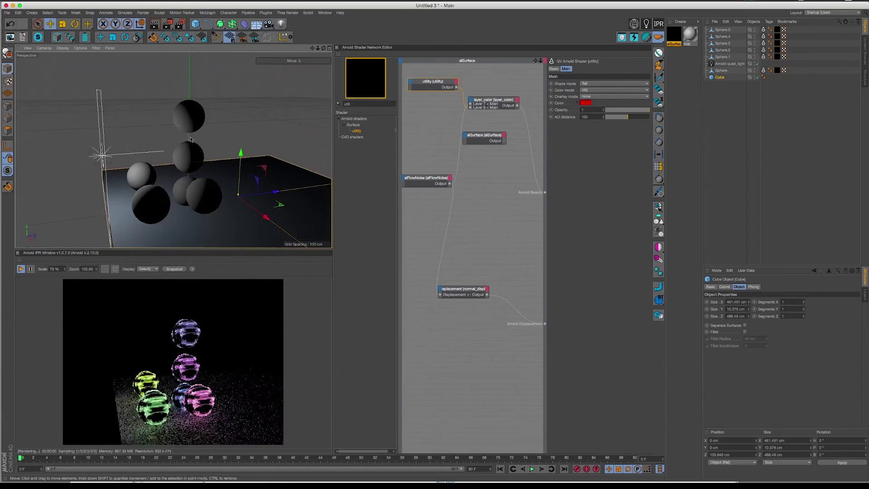
{"action": "scroll", "coordinate": [172, 115], "scroll_direction": "up", "scroll_amount": 2}
{"action": "left_click_drag", "start_coordinate": [172, 114], "coordinate": [209, 144], "text": "alt"}
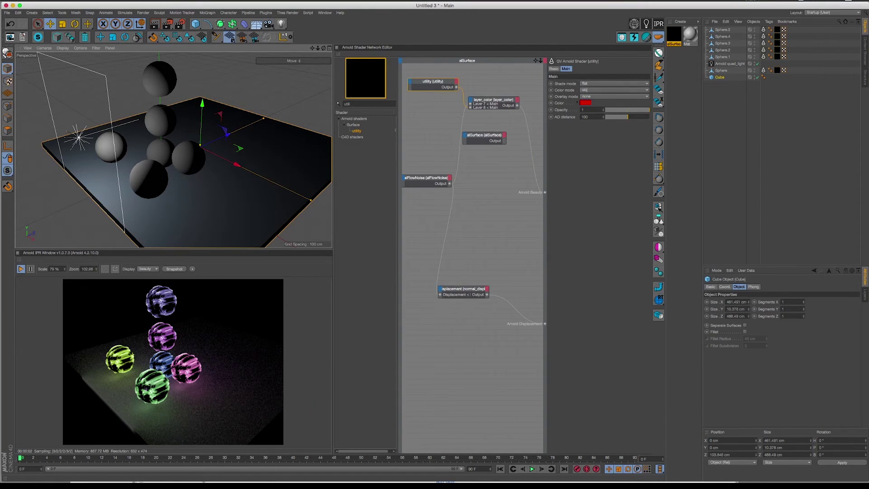
{"action": "scroll", "coordinate": [149, 388], "scroll_direction": "up", "scroll_amount": 2}
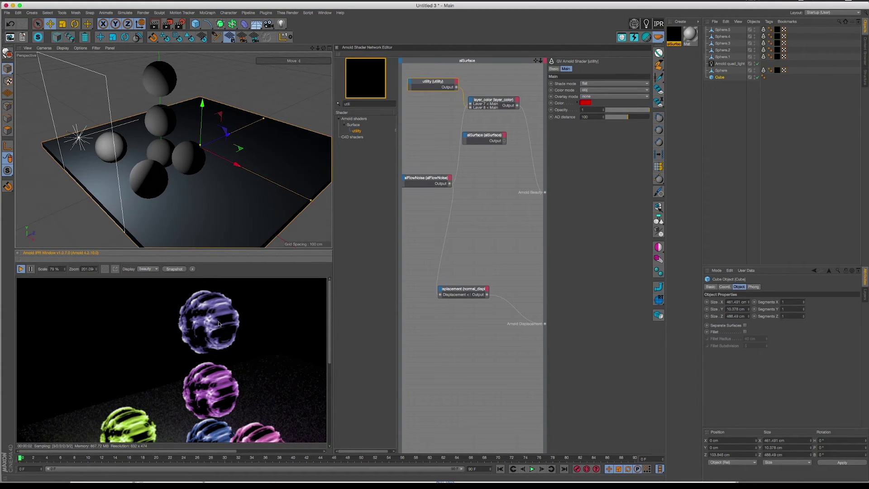
{"action": "scroll", "coordinate": [213, 344], "scroll_direction": "down", "scroll_amount": 2}
{"action": "scroll", "coordinate": [159, 362], "scroll_direction": "down", "scroll_amount": 1}
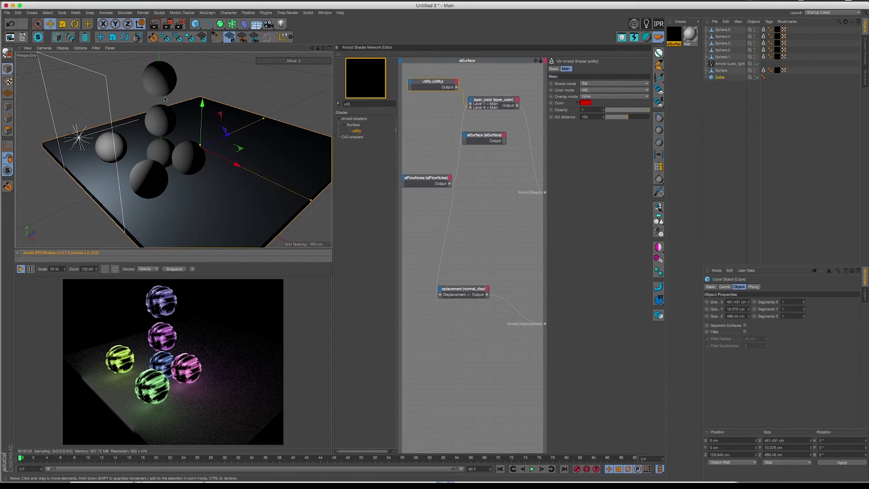
{"action": "left_click", "coordinate": [179, 23]}
{"action": "left_click_drag", "start_coordinate": [422, 196], "coordinate": [483, 198]}
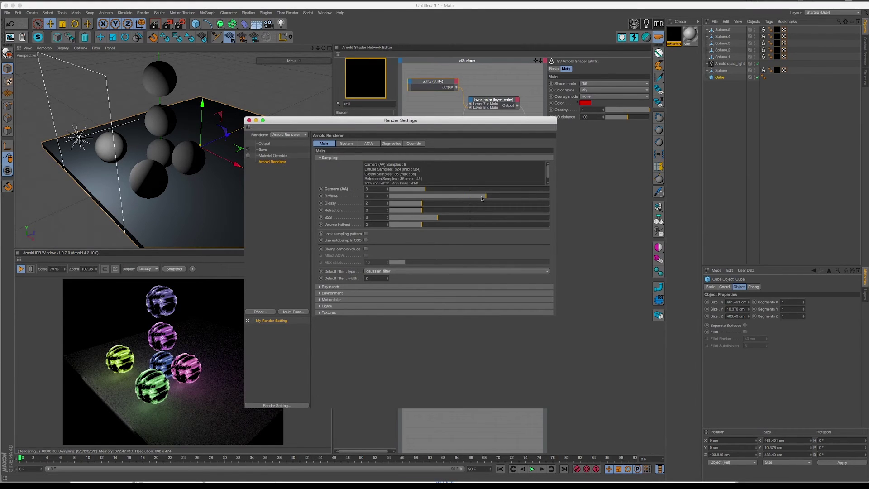
- Move Render Settings off the preview and push global Diffuse samples higher
{"action": "left_click_drag", "start_coordinate": [480, 120], "coordinate": [578, 124]}
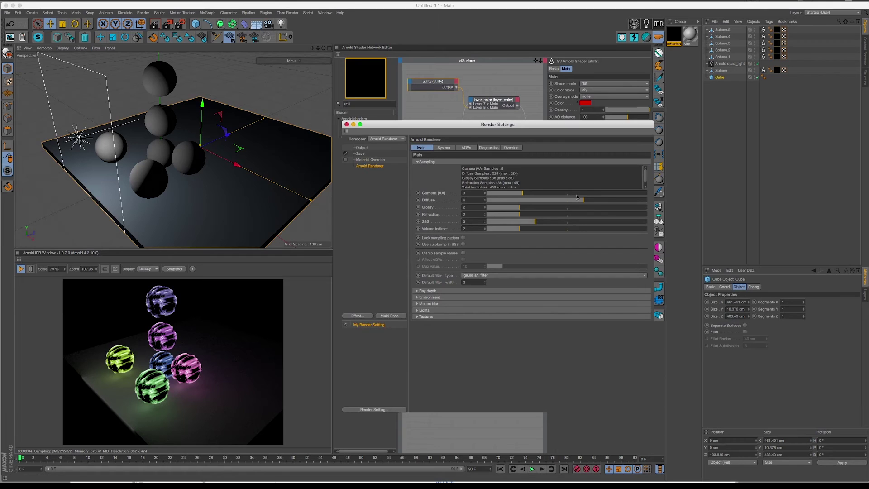
{"action": "left_click_drag", "start_coordinate": [593, 202], "coordinate": [613, 201]}
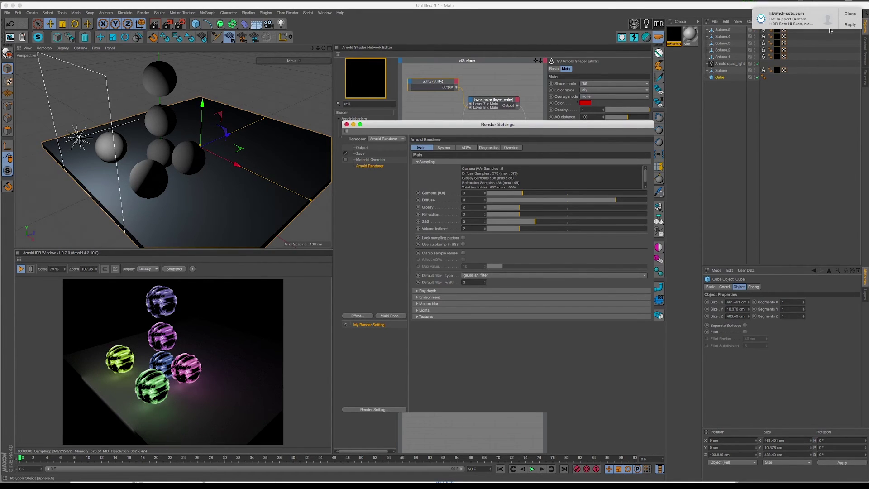
{"action": "left_click", "coordinate": [844, 15]}
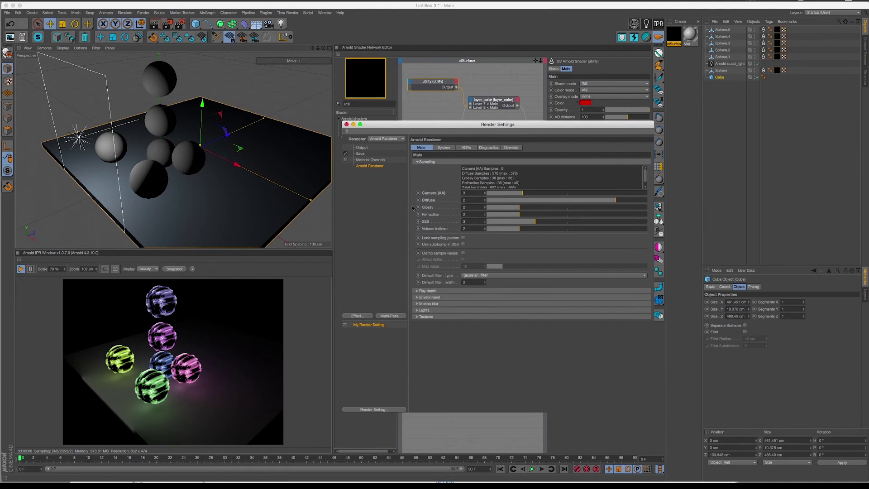
- Close render settings, reselect the floor slab, and create a new alSurface material
{"action": "left_click", "coordinate": [346, 125]}
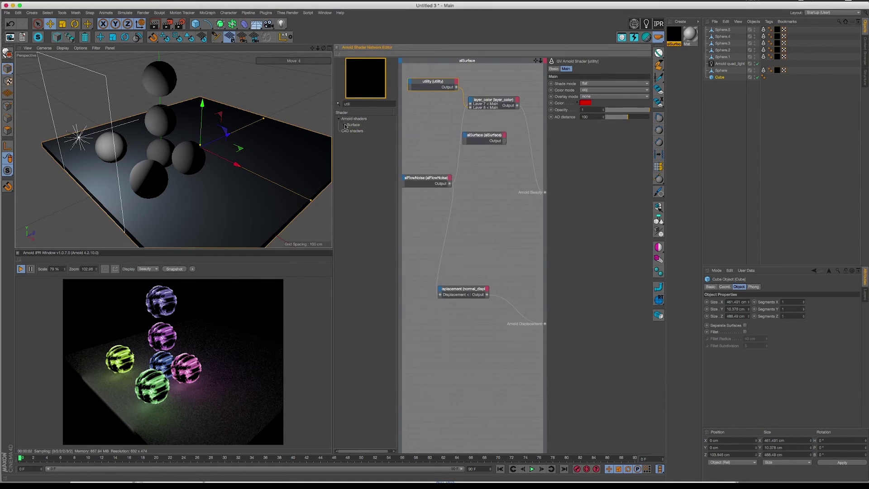
{"action": "left_click", "coordinate": [493, 100]}
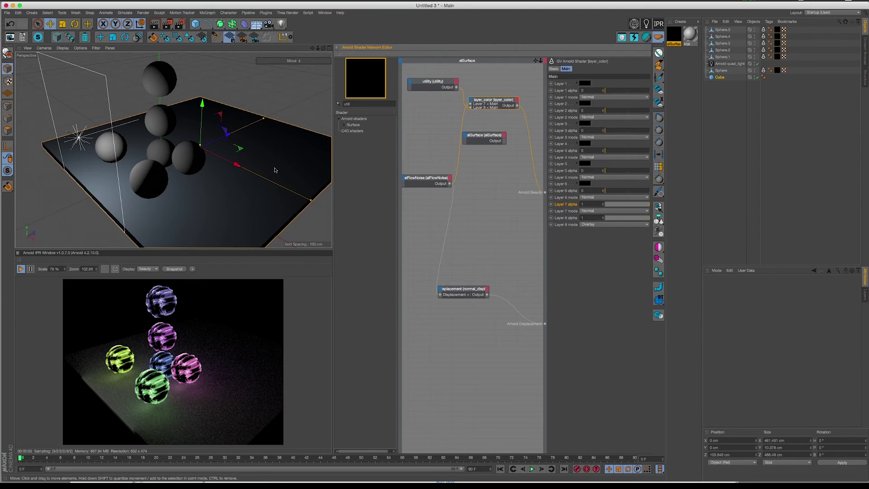
{"action": "left_click", "coordinate": [260, 127]}
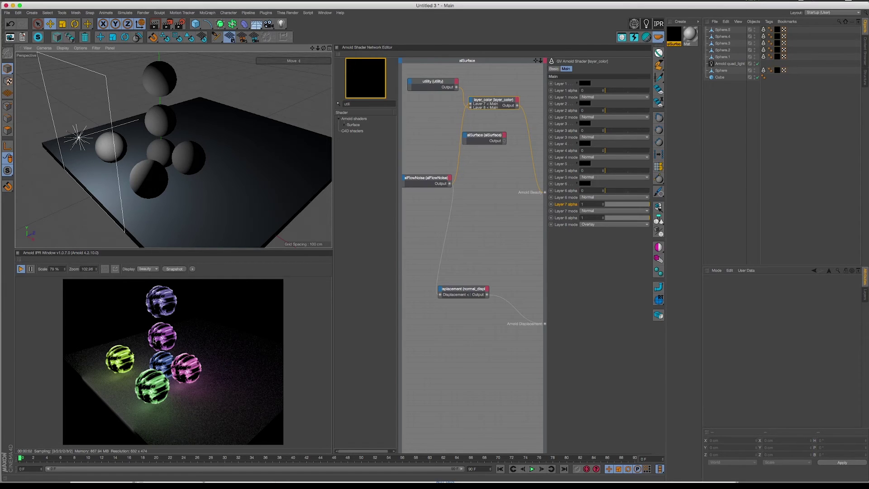
{"action": "left_click", "coordinate": [293, 161]}
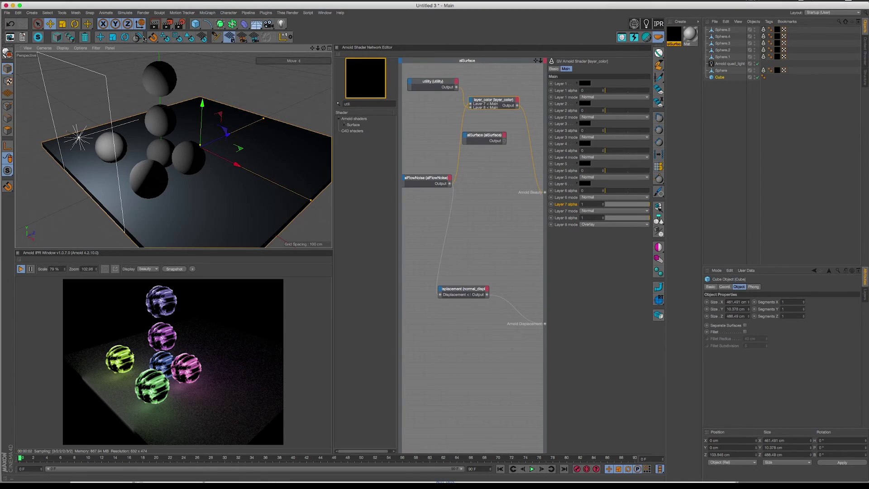
{"action": "left_click", "coordinate": [681, 21]}
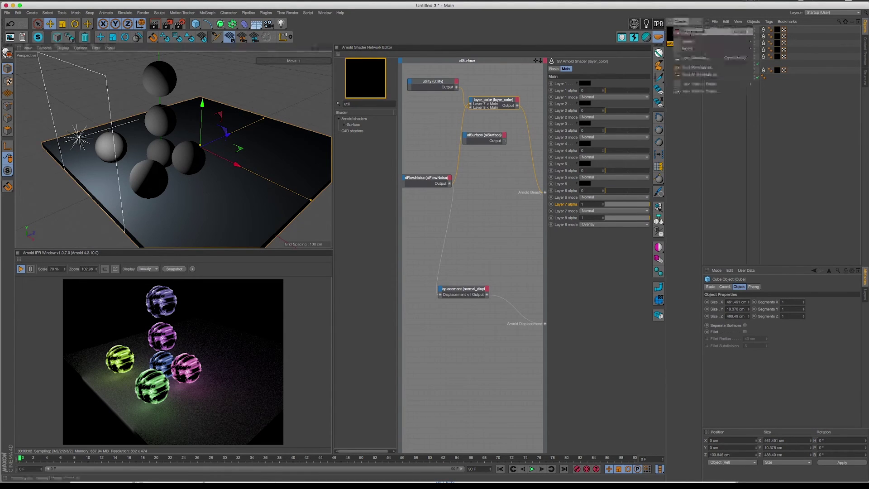
{"action": "mouse_move", "coordinate": [706, 48]}
{"action": "mouse_move", "coordinate": [765, 54]}
{"action": "left_click", "coordinate": [789, 65]}
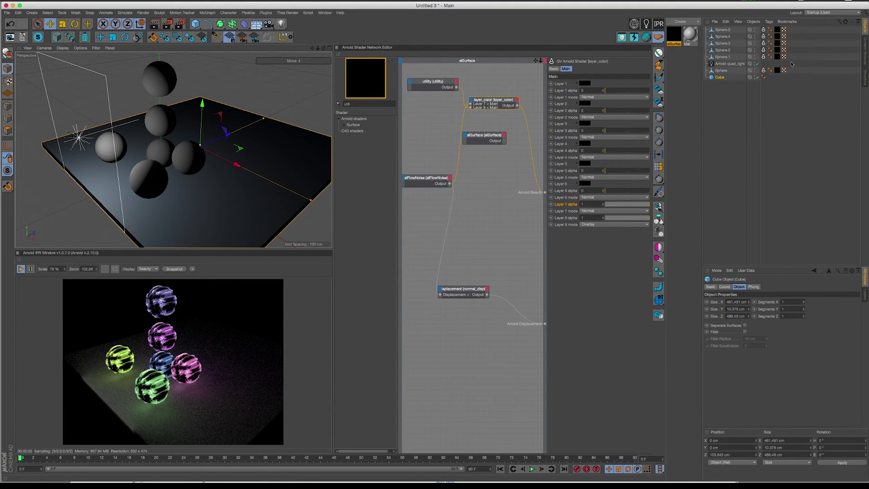
- Rename the spheres' alSurface material to Emissive
{"action": "left_click", "coordinate": [691, 38]}
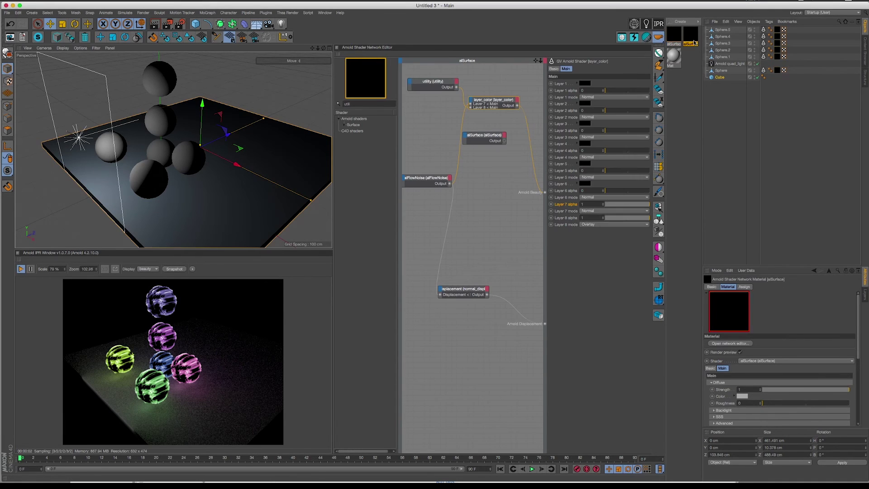
{"action": "double_click", "coordinate": [692, 39]}
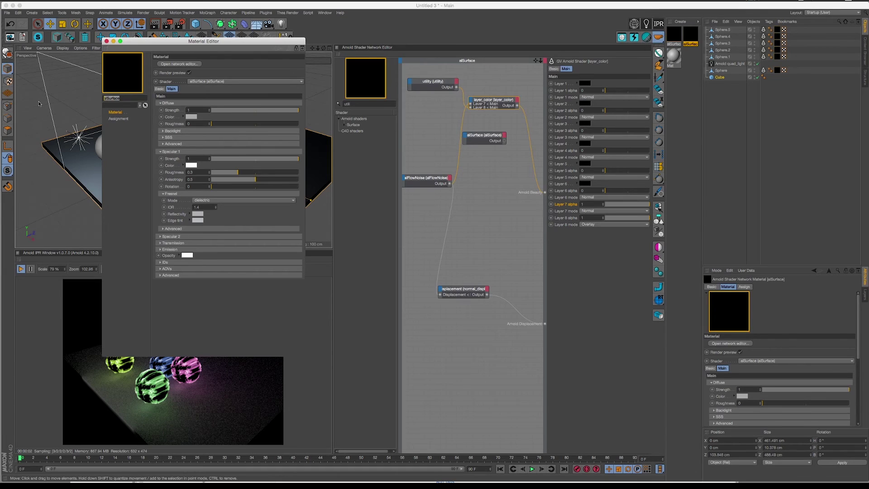
{"action": "type", "text": "Emissive"}
{"action": "key", "text": "Return"}
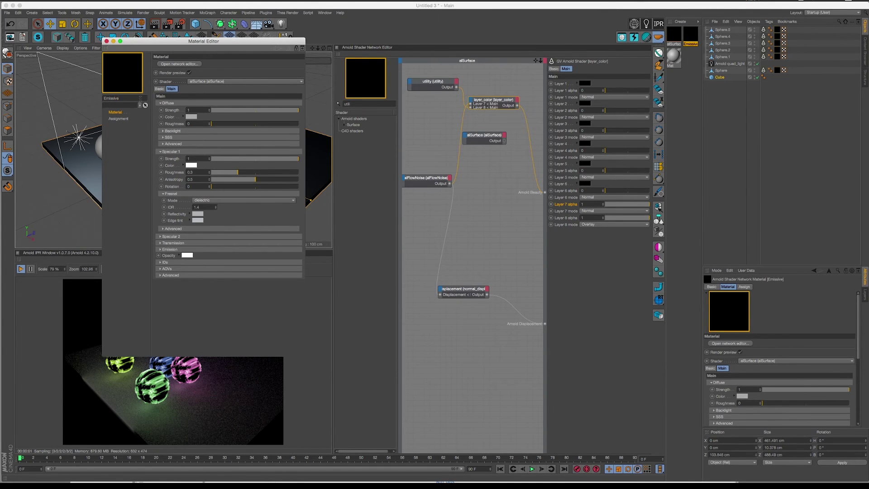
{"action": "left_click", "coordinate": [107, 40]}
- Rename the new alSurface_01 material to Receiver
{"action": "left_click", "coordinate": [672, 39]}
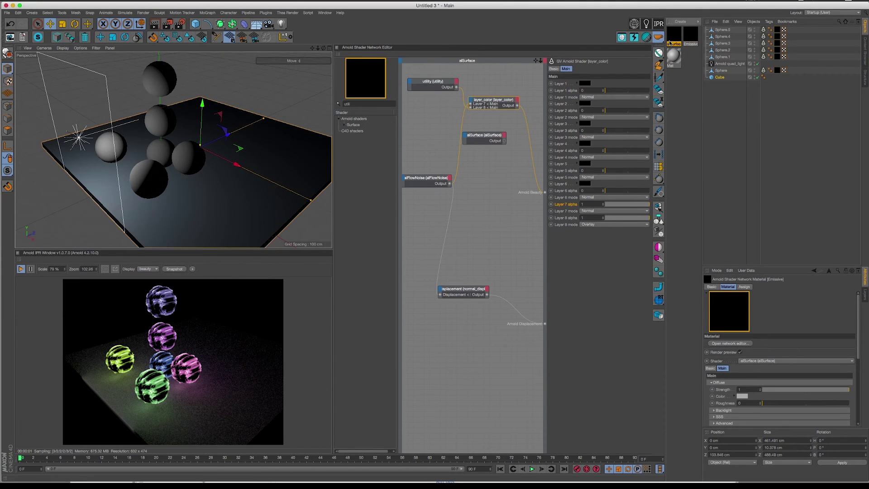
{"action": "double_click", "coordinate": [672, 39]}
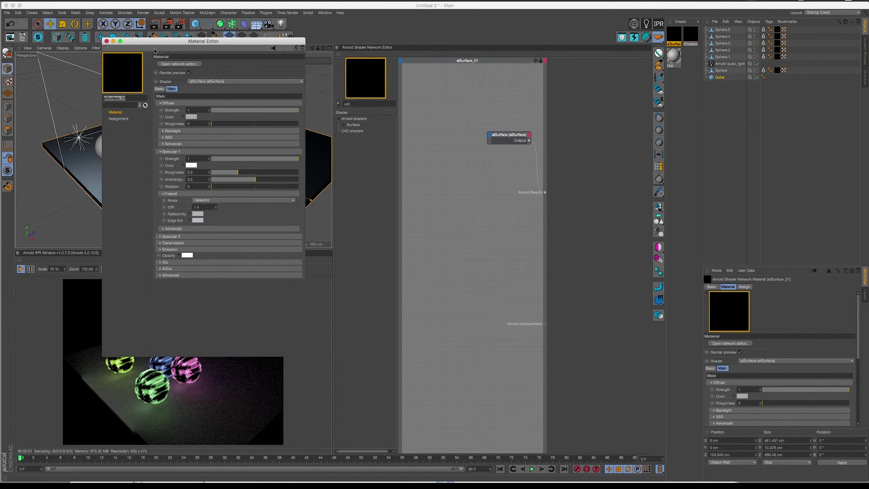
{"action": "left_click_drag", "start_coordinate": [130, 99], "coordinate": [412, 144]}
{"action": "type", "text": "Receive"}
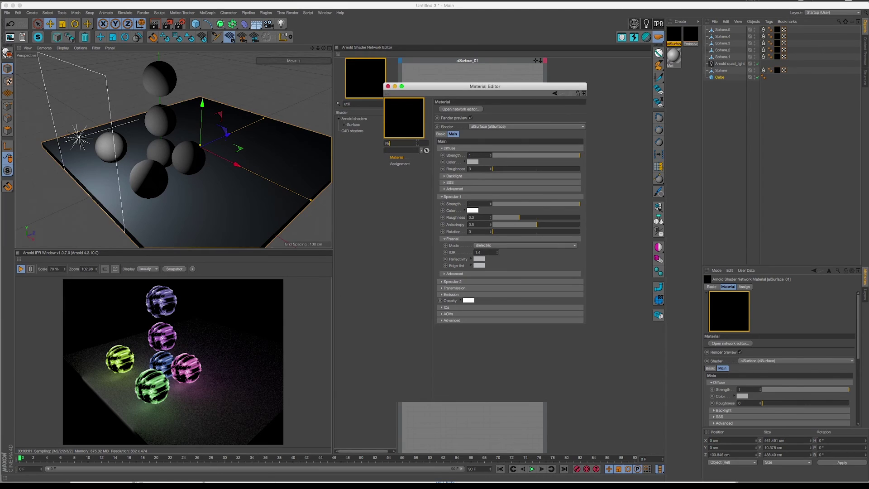
{"action": "key", "text": "Return"}
{"action": "left_click", "coordinate": [388, 87]}
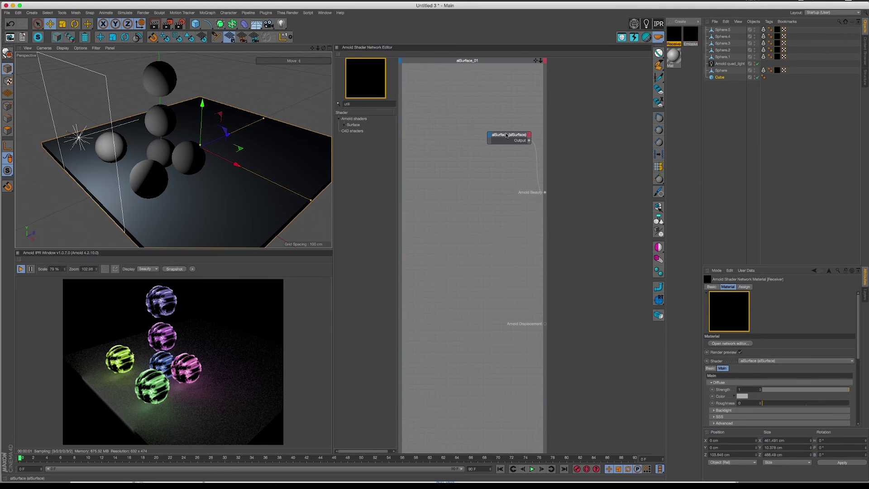
- Show the Receiver alSurface node's settings and expand its advanced Diffuse options
{"action": "left_click_drag", "start_coordinate": [505, 134], "coordinate": [452, 146]}
{"action": "left_click", "coordinate": [451, 146]}
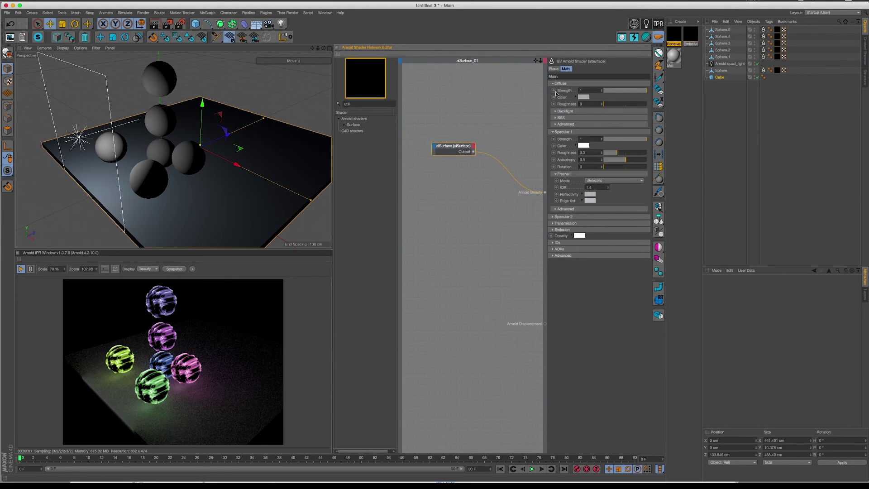
{"action": "left_click", "coordinate": [556, 124]}
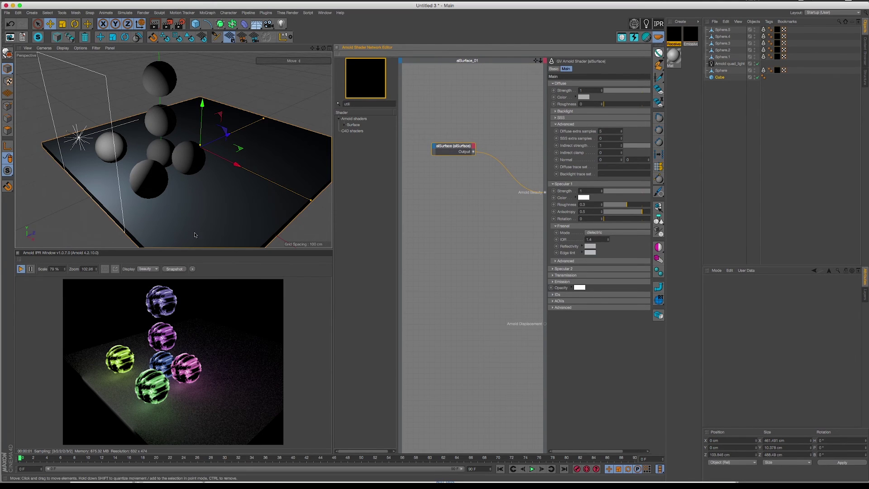
- Apply Receiver to the floor slab and set Specular 1 Strength to 0
{"action": "left_click_drag", "start_coordinate": [224, 167], "coordinate": [201, 162], "text": "alt"}
{"action": "scroll", "coordinate": [202, 162], "scroll_direction": "up", "scroll_amount": 4}
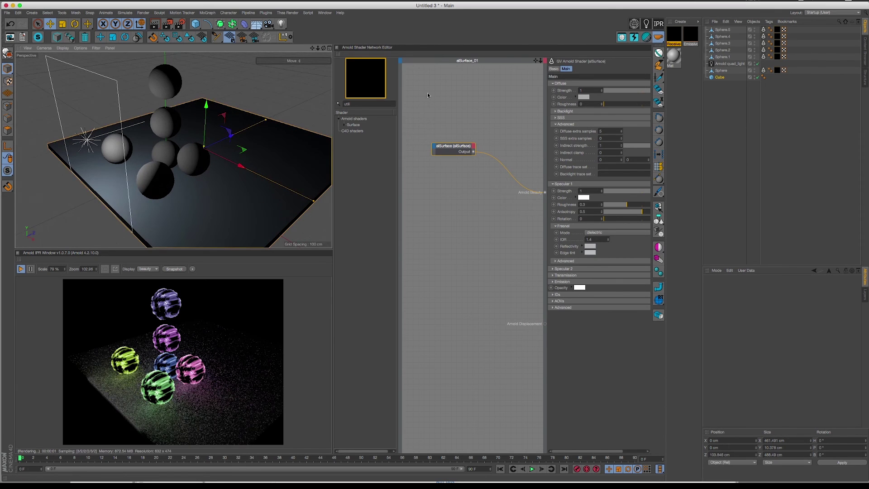
{"action": "left_click_drag", "start_coordinate": [676, 41], "coordinate": [720, 77]}
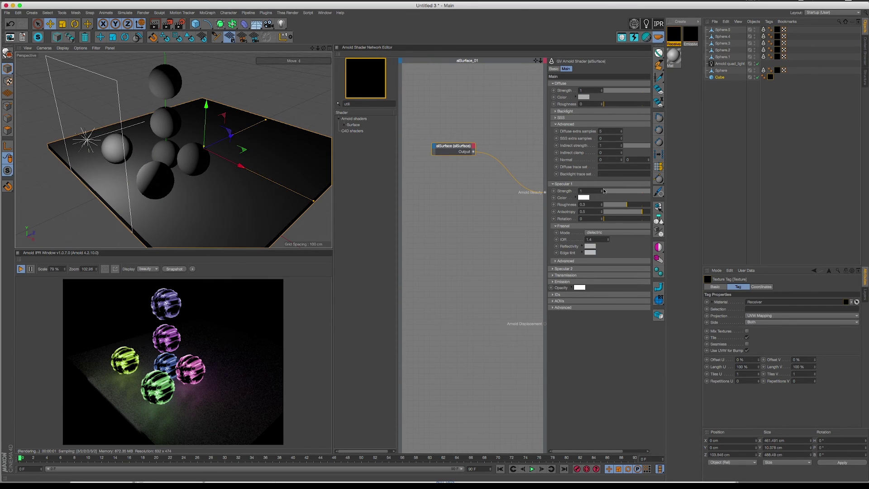
{"action": "left_click_drag", "start_coordinate": [631, 192], "coordinate": [604, 192]}
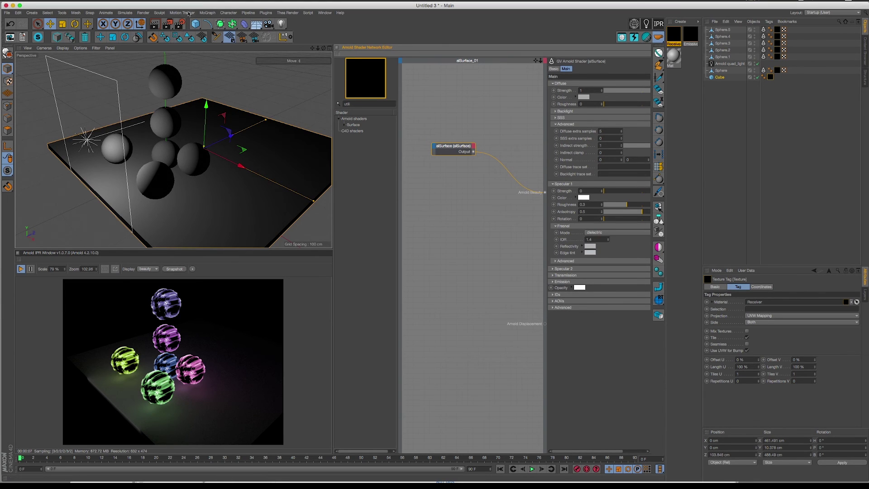
- Check global Diffuse samples, then commit 6 diffuse extra samples on Receiver
{"action": "left_click", "coordinate": [180, 24]}
{"action": "left_click", "coordinate": [465, 201]}
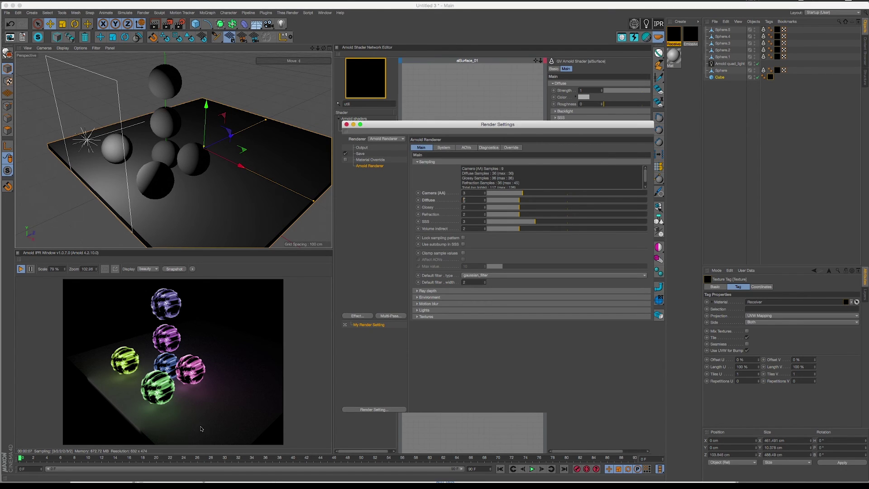
{"action": "left_click", "coordinate": [346, 125]}
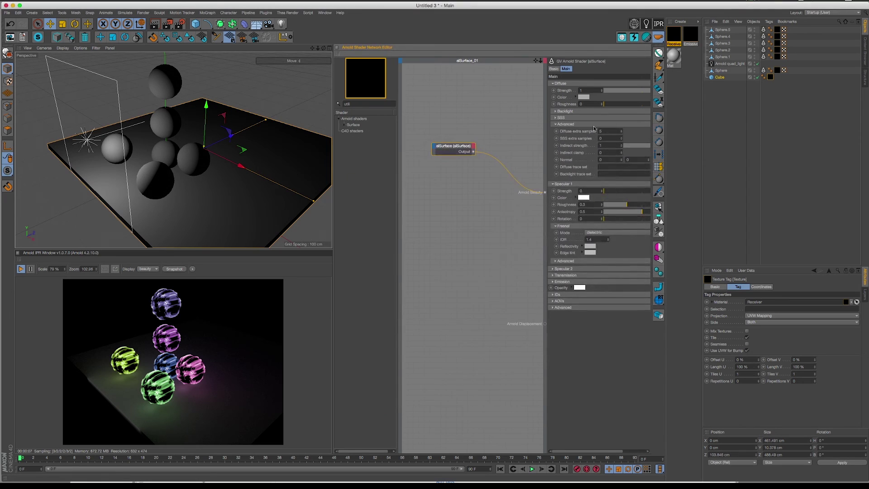
{"action": "key", "text": "Return"}
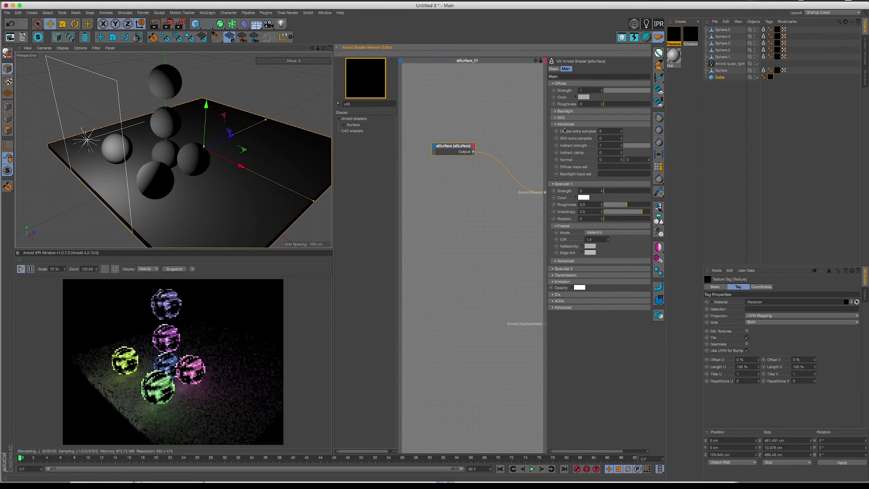